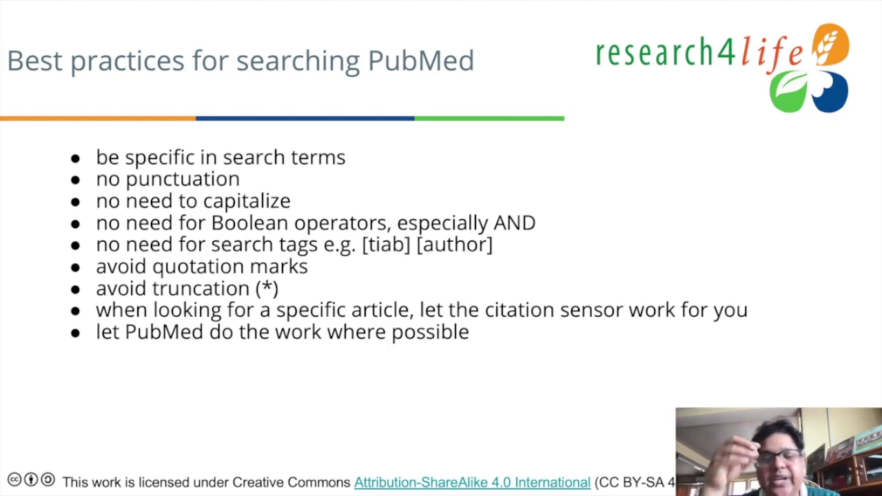
- Switch from the slides to Google Chrome in full screen and open the PubMed website at pubmed.gov
key(F4)
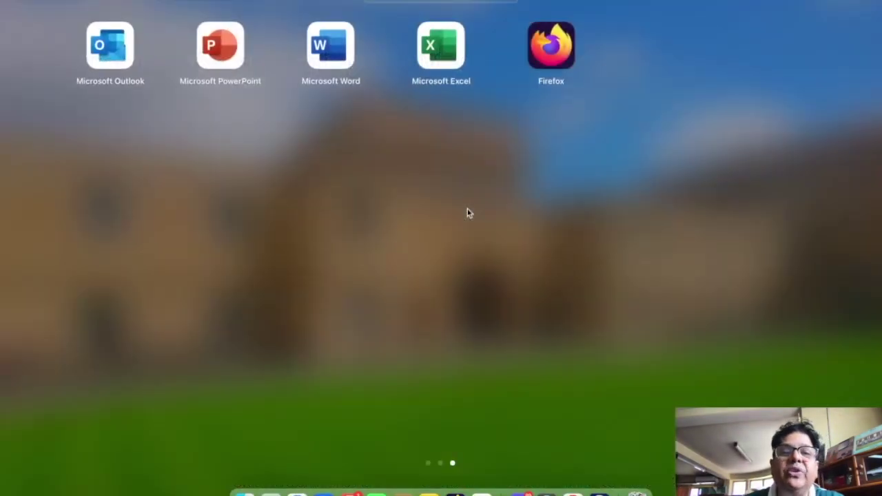
click(569, 490)
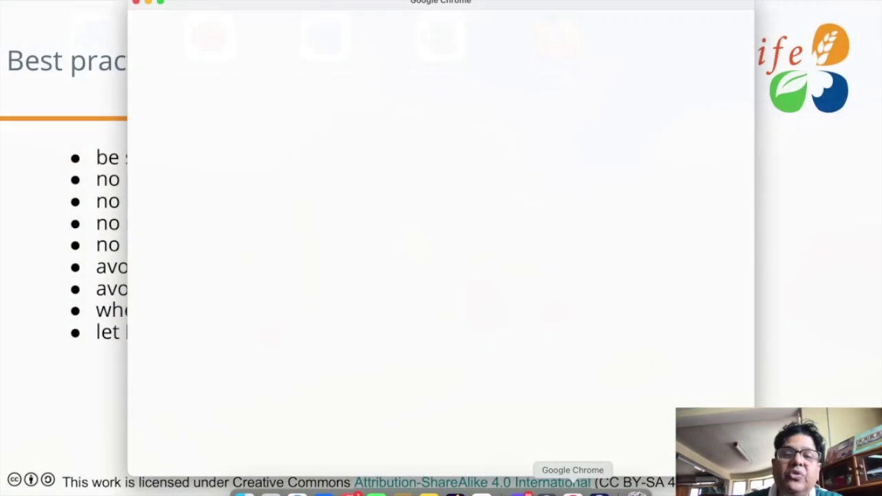
click(284, 227)
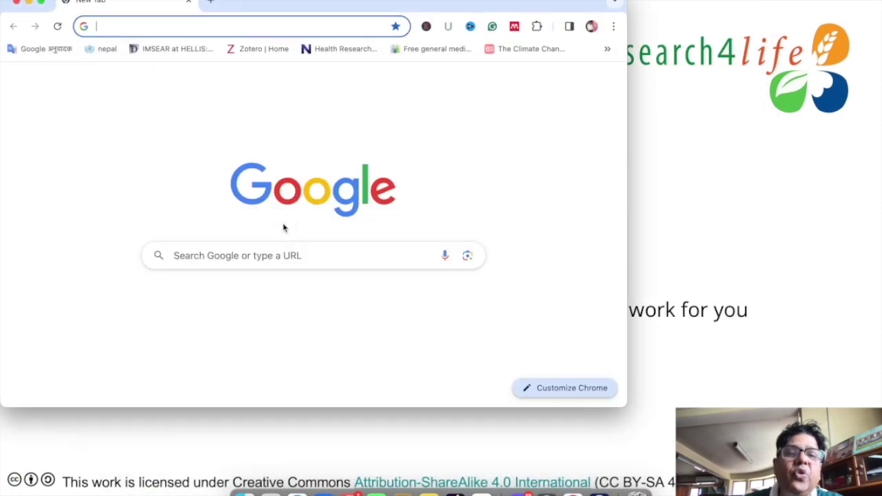
click(41, 2)
click(141, 11)
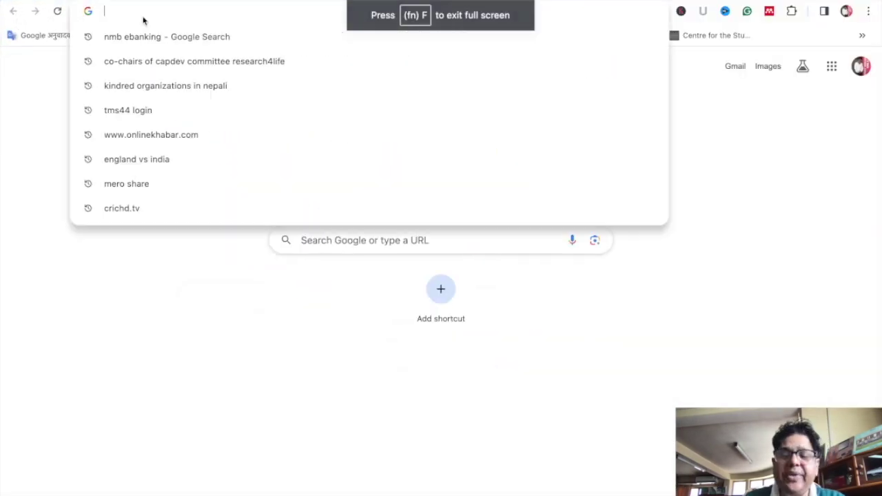
text(pubmed)
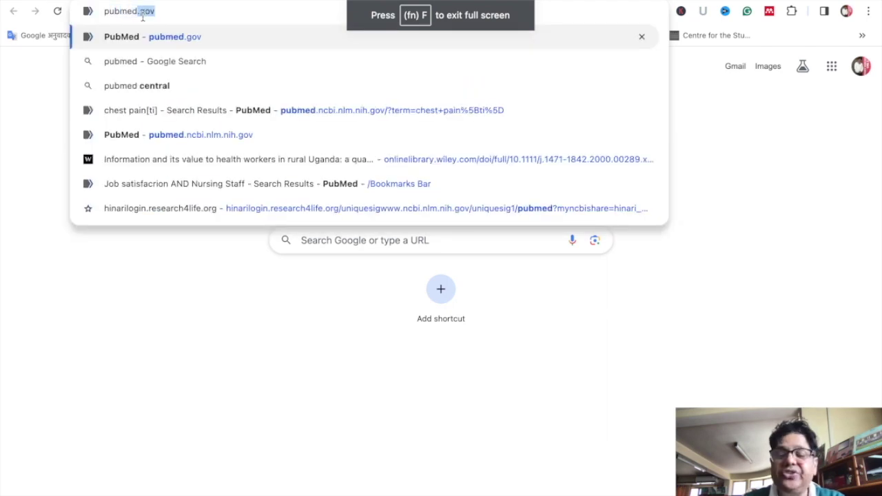
key(Return)
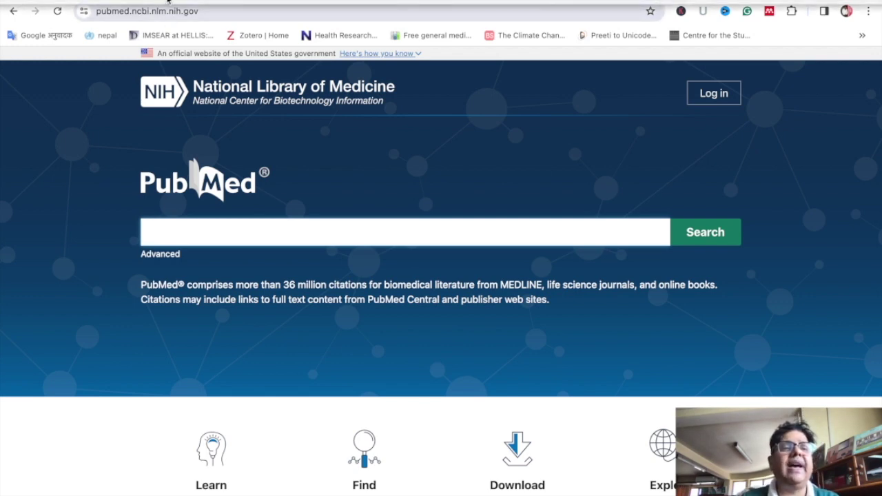
key(ctrl+t)
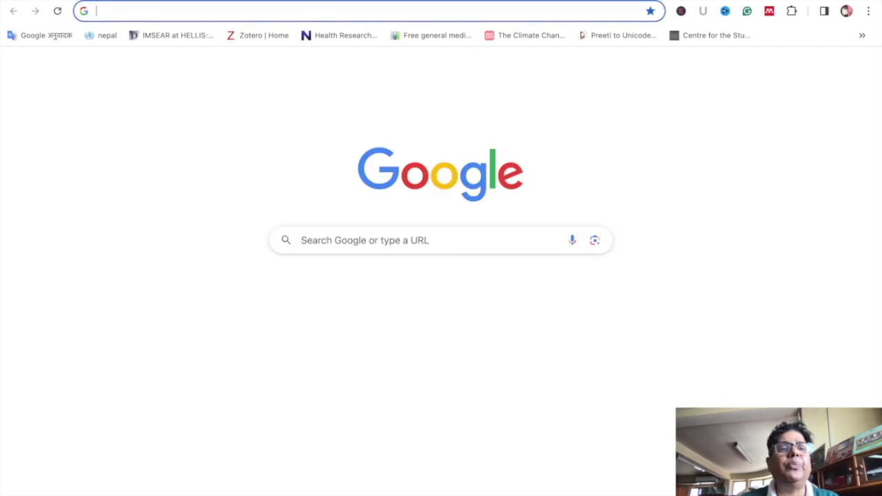
text(www.)
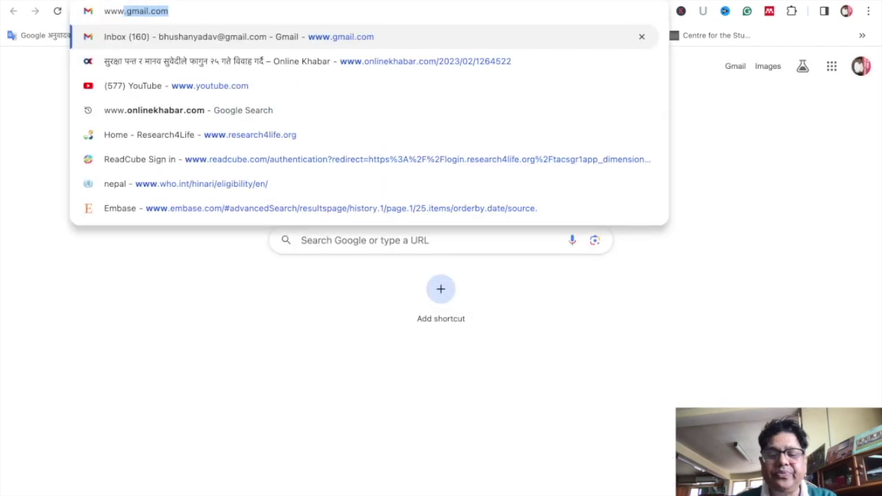
text(re)
key(Return)
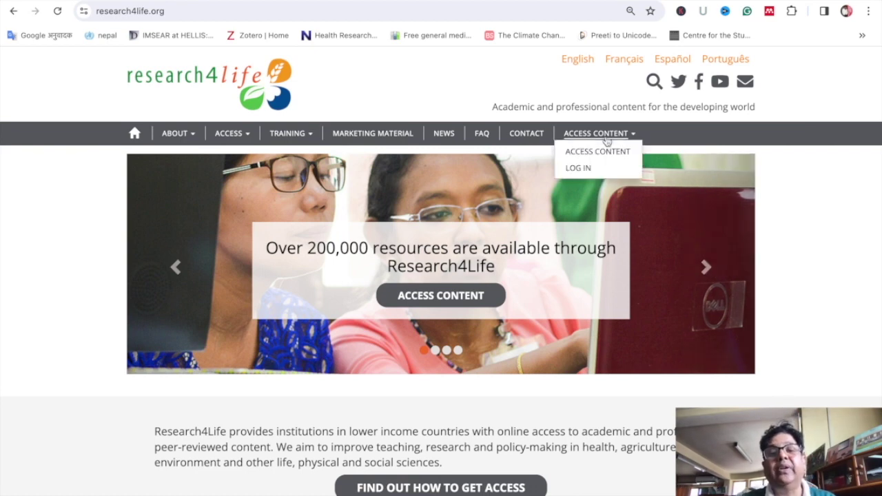
click(589, 151)
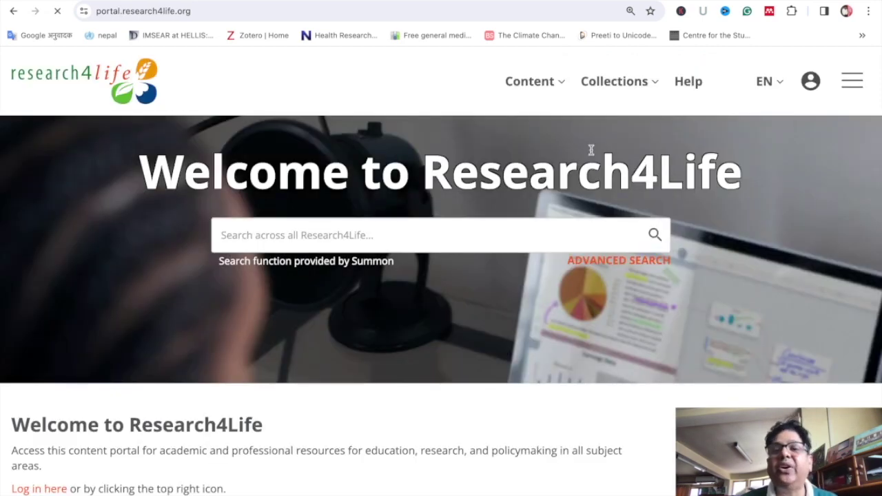
- Log in to the Research4Life portal and check which institution the session is logged in as
click(810, 81)
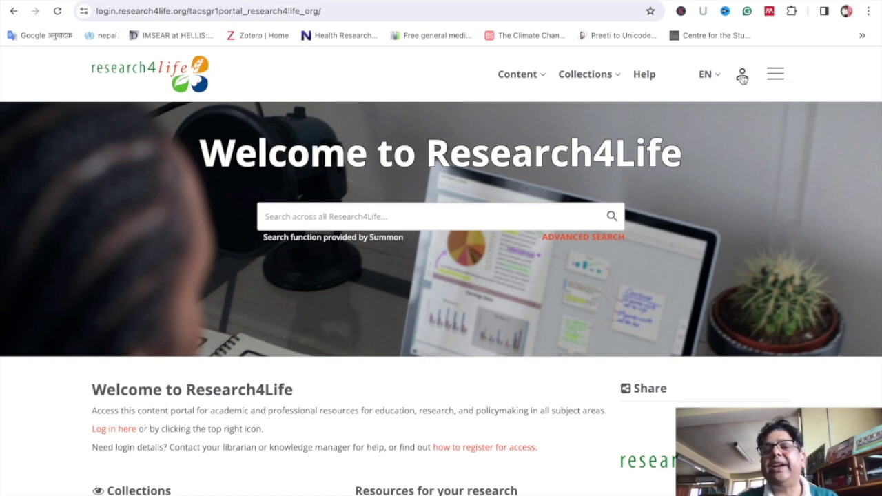
click(742, 78)
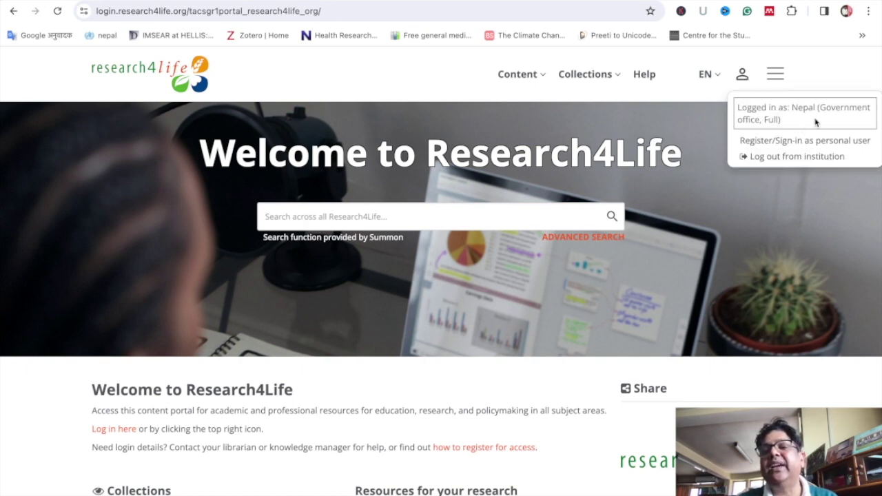
click(799, 58)
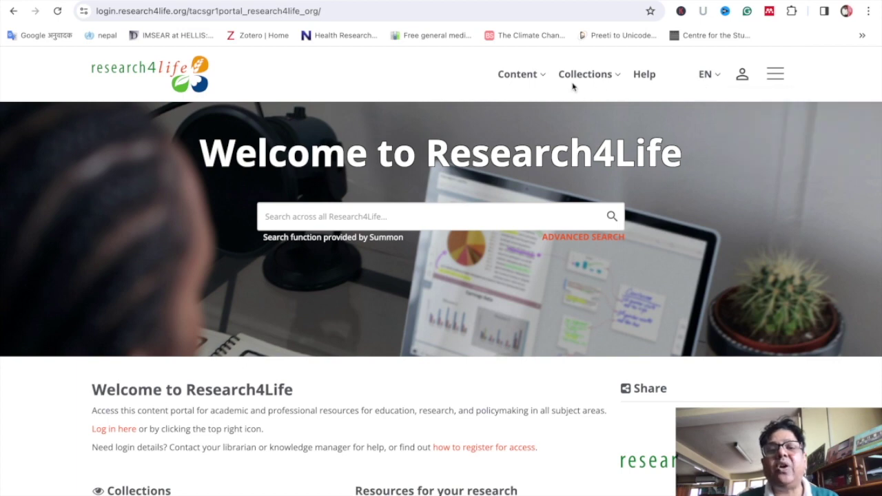
- Look through the Research4Life portal's Databases list and open PubMed from the entries under P
click(540, 77)
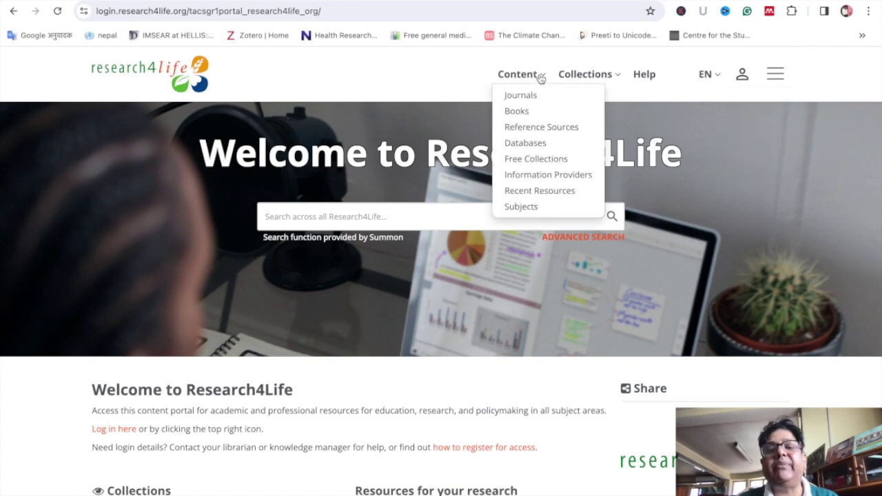
click(537, 143)
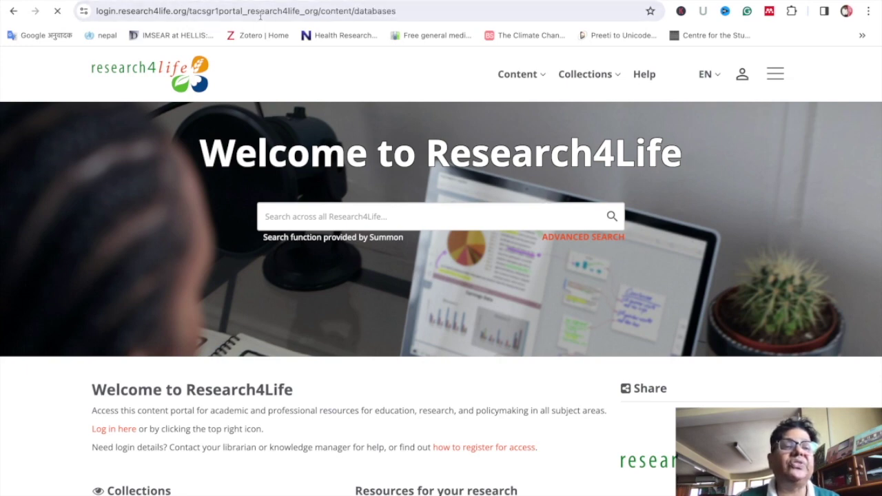
scroll(388, 145, down, 6)
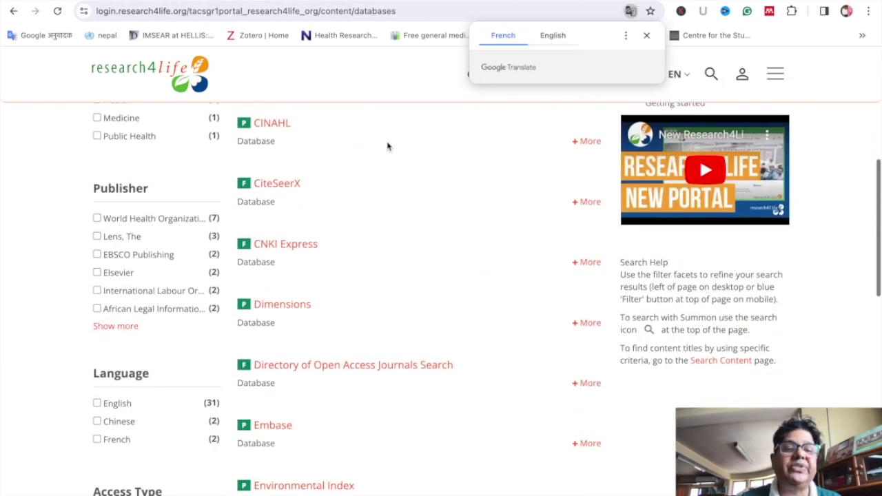
scroll(387, 147, down, 5)
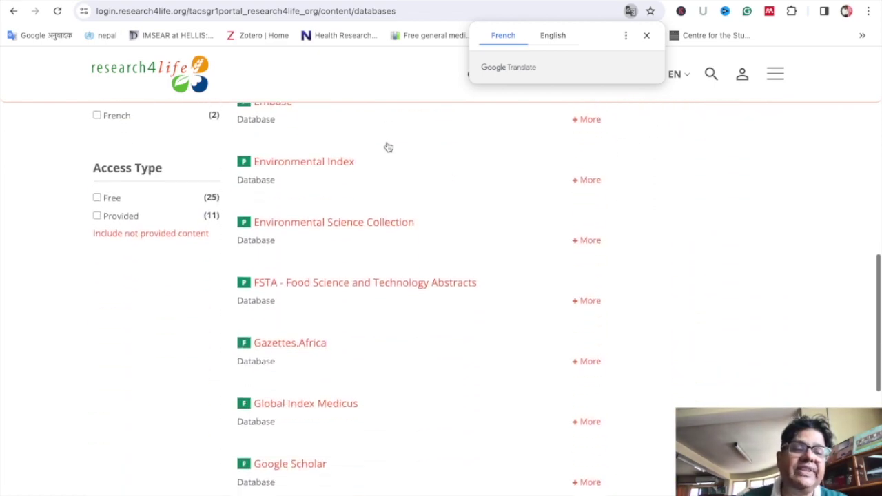
scroll(388, 145, down, 1)
scroll(388, 145, up, 12)
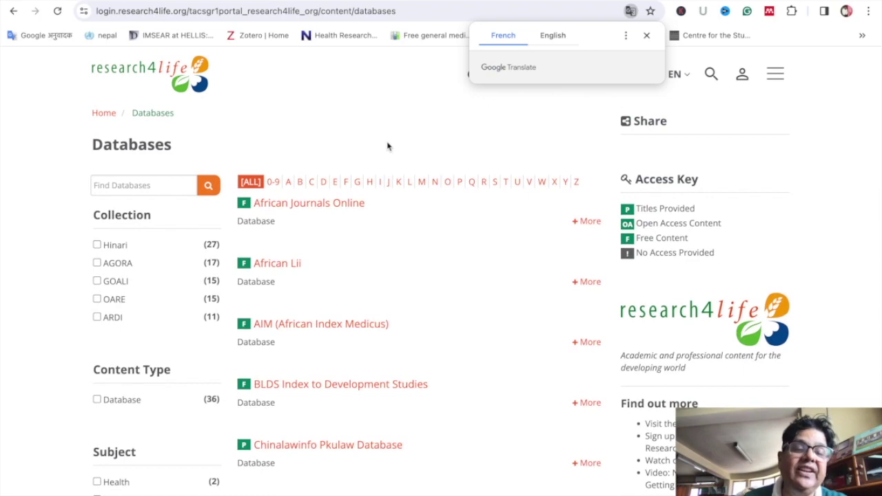
scroll(332, 287, down, 2)
scroll(332, 287, down, 7)
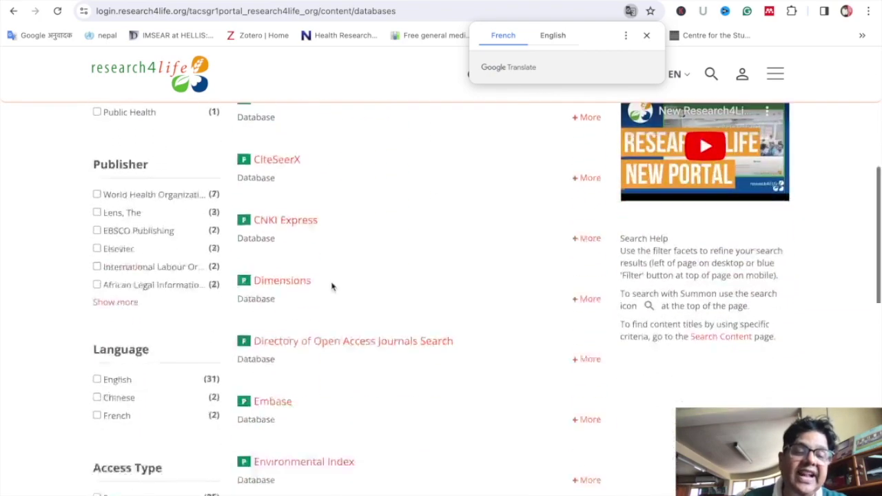
scroll(332, 287, up, 2)
scroll(331, 287, up, 10)
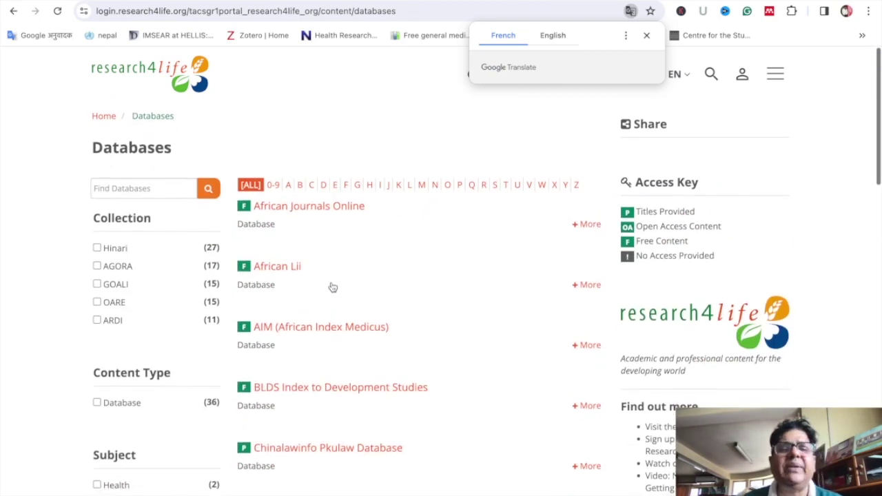
click(459, 185)
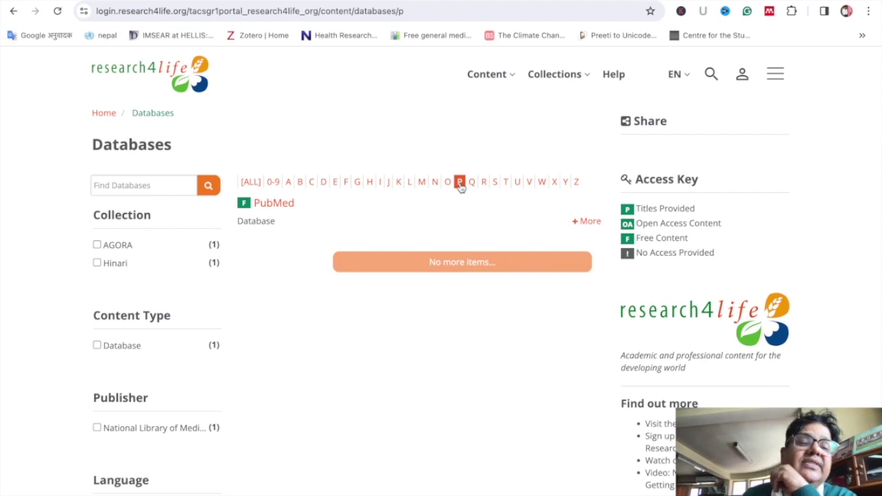
click(274, 204)
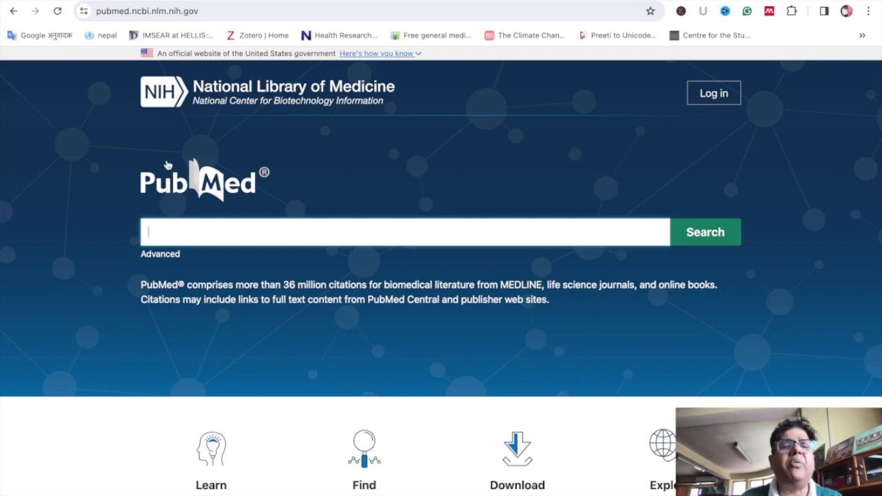
- Search PubMed for "chest pain" using the suggested term, without quotation marks
text(Chest pain)
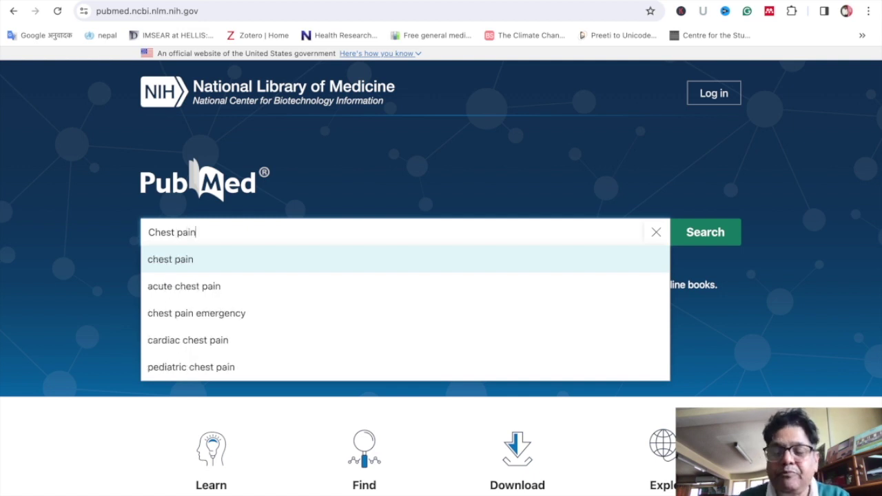
click(170, 259)
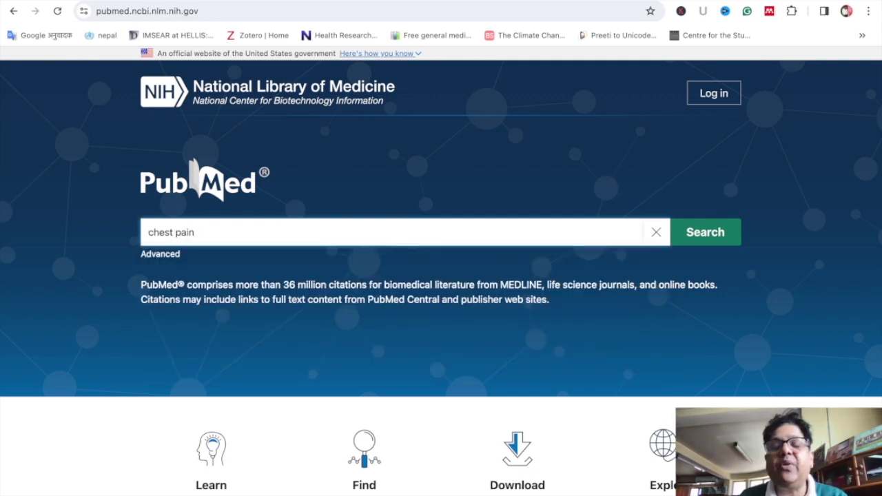
key(Return)
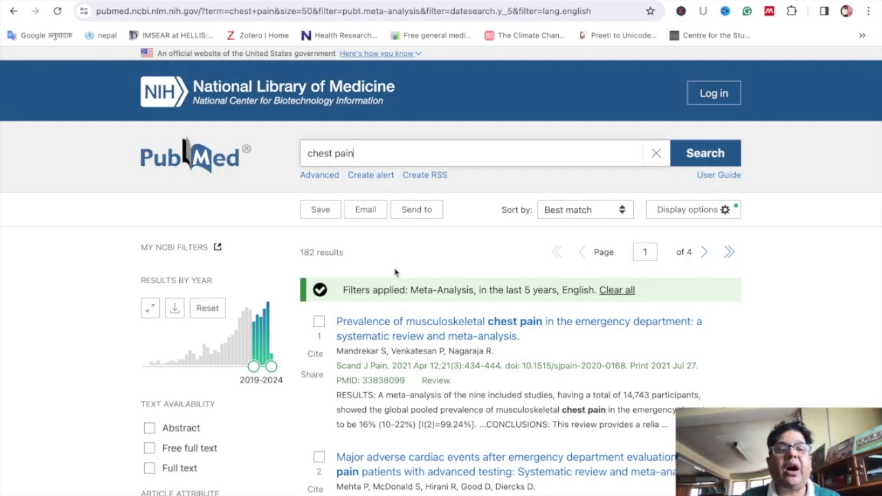
- Clear all applied filters (Meta-Analysis, last 5 years, English) from the chest pain search and review the unfiltered results
scroll(395, 272, down, 1)
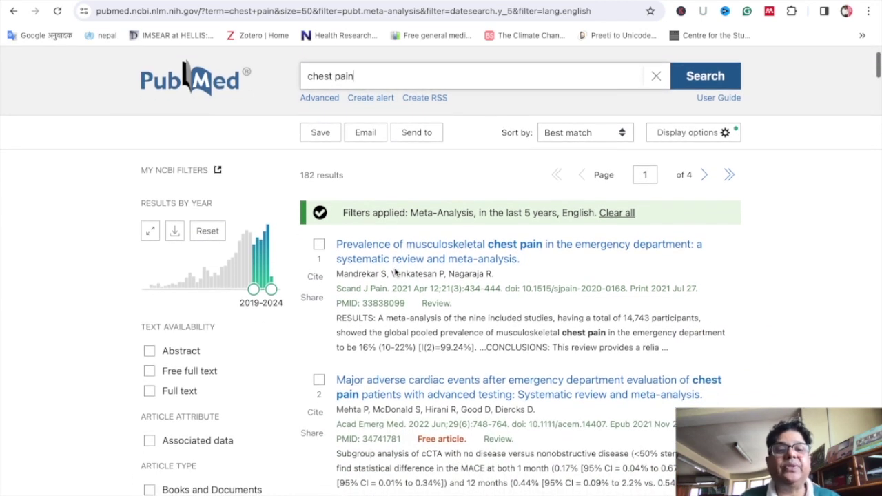
scroll(395, 268, down, 1)
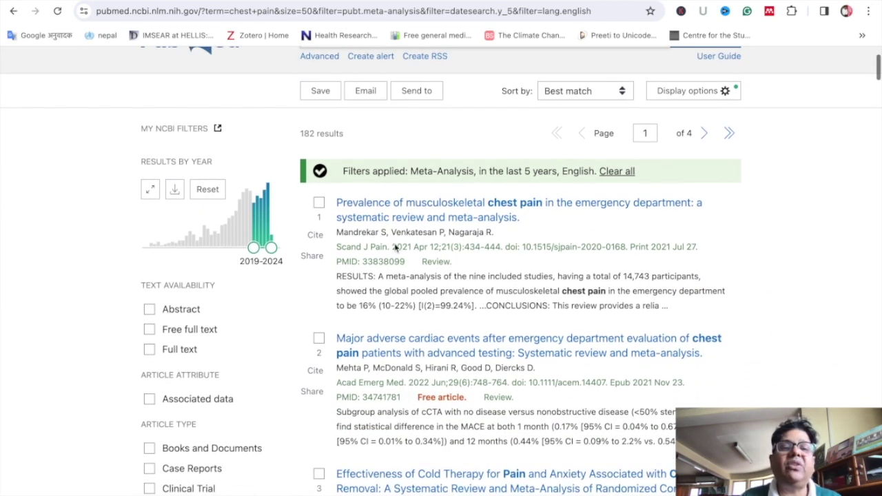
click(617, 171)
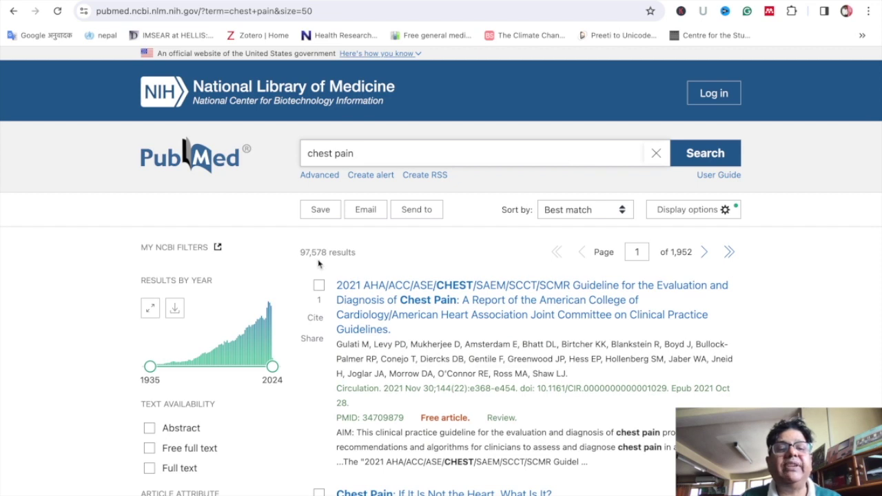
scroll(428, 262, down, 1)
scroll(429, 262, up, 1)
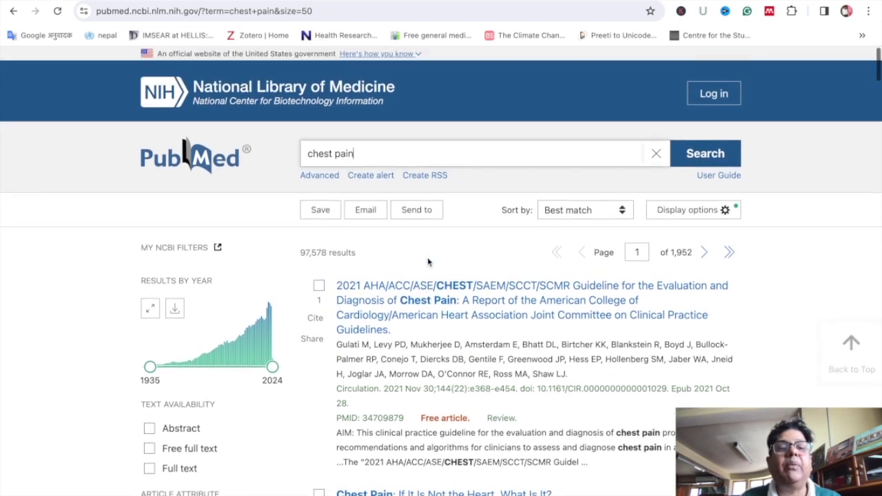
click(379, 164)
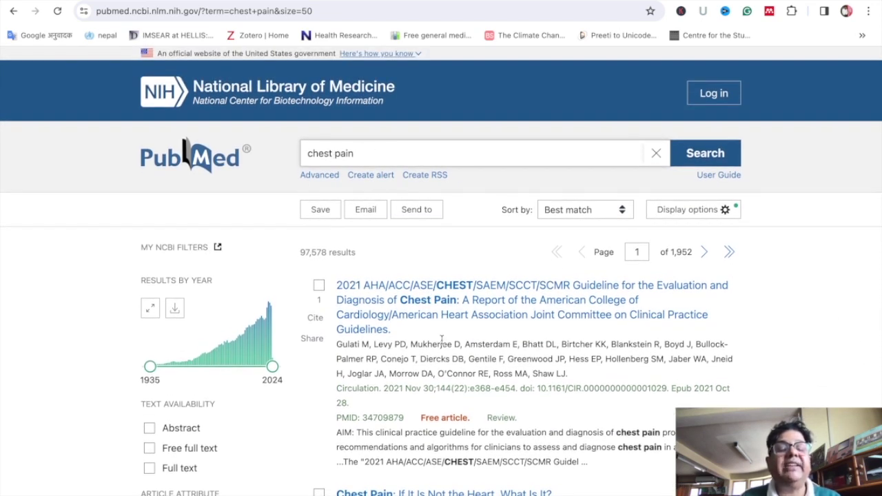
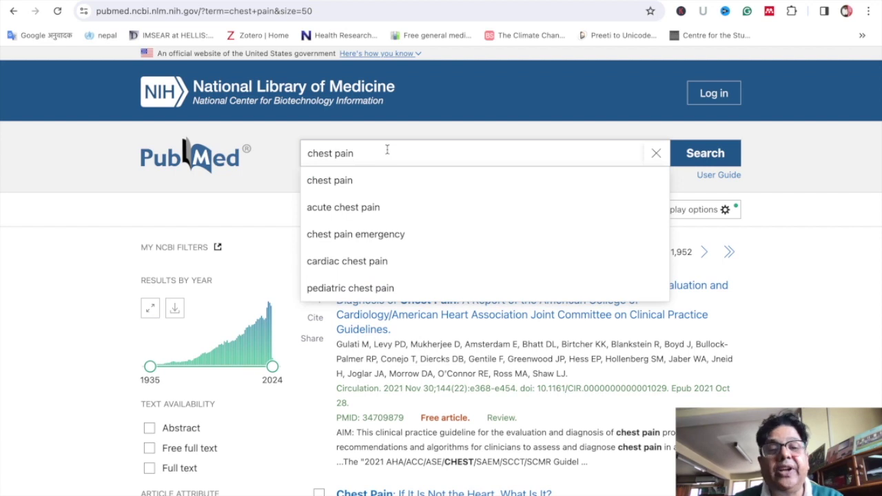
click(799, 156)
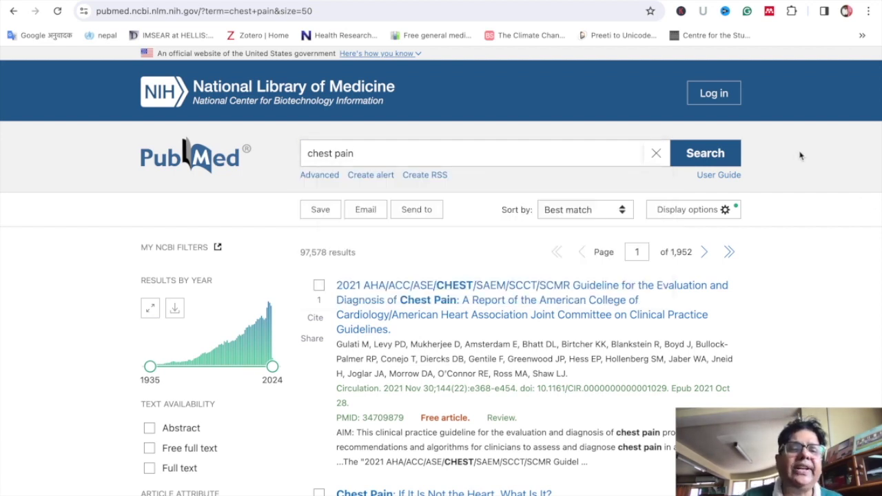
- Enclose the search term chest pain in double quotation marks and run the exact-phrase search
click(417, 155)
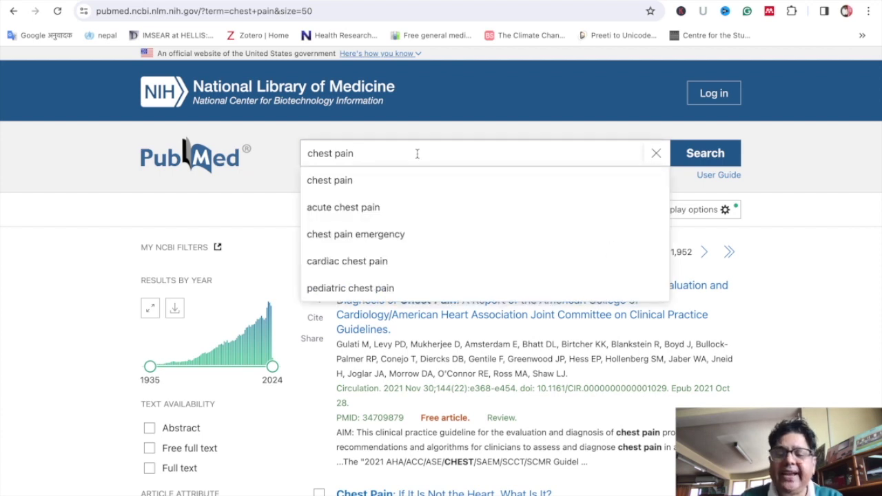
click(308, 153)
text(")
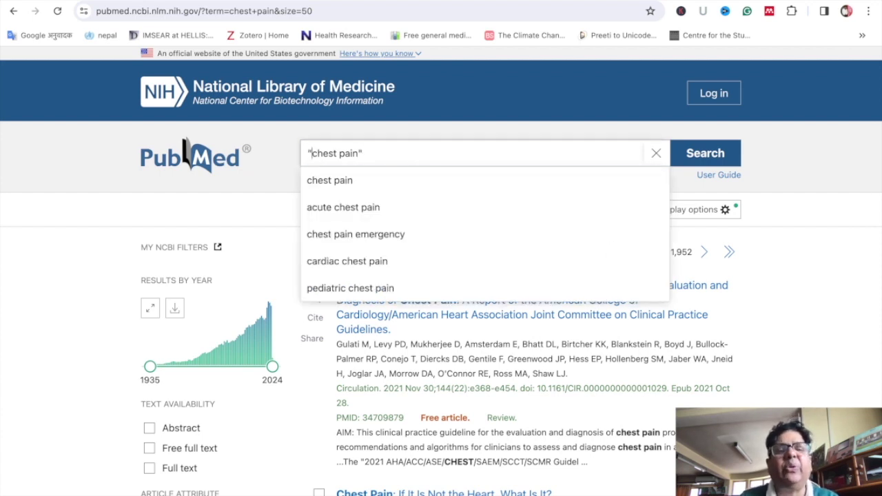
click(727, 153)
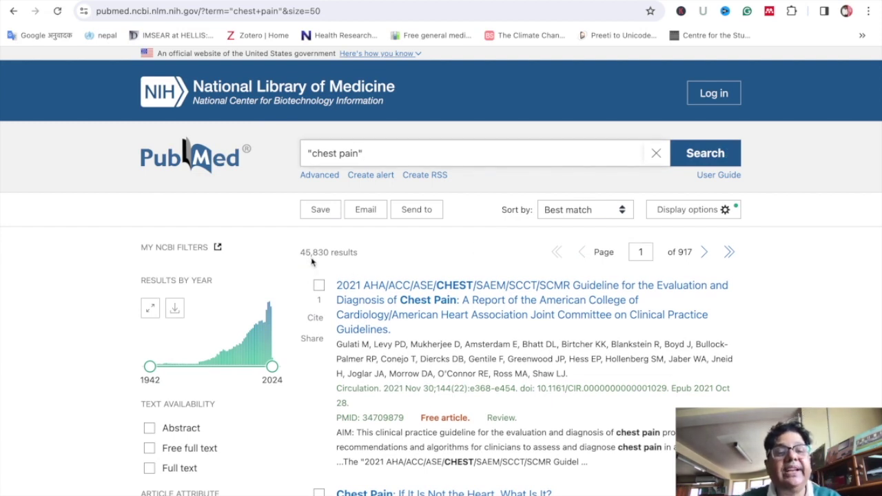
- Remove the quotation marks from chest pain, append the title field tag [ti], and run the search for chest pain[ti]
drag(301, 253, 359, 255)
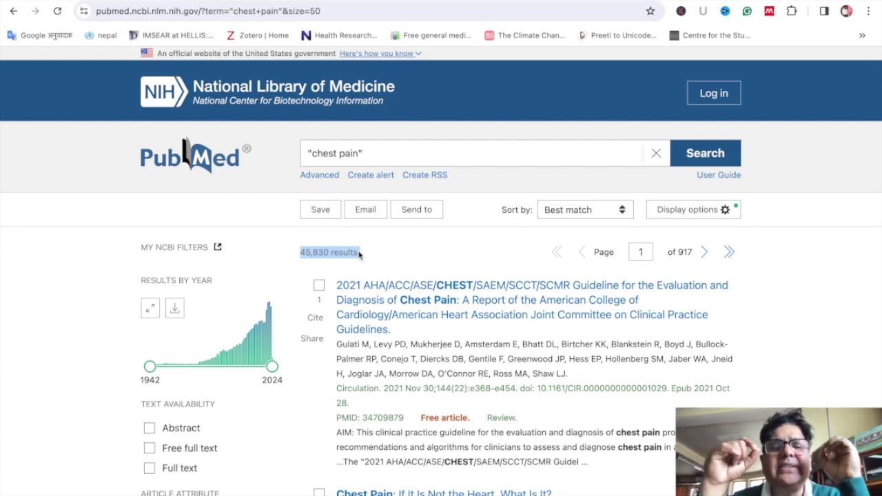
click(371, 149)
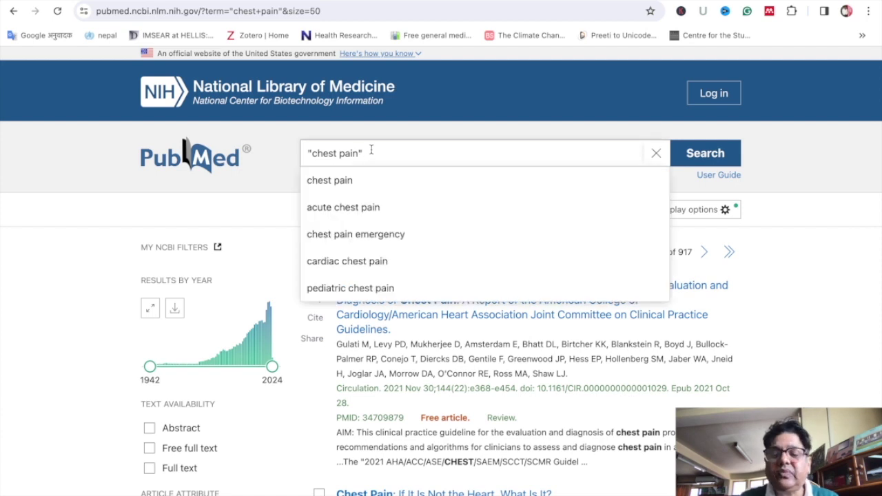
key(BackSpace)
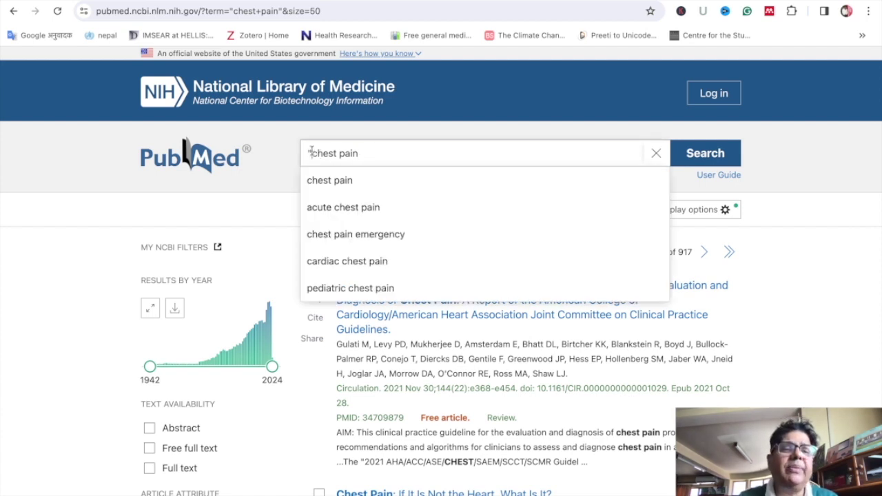
key(BackSpace)
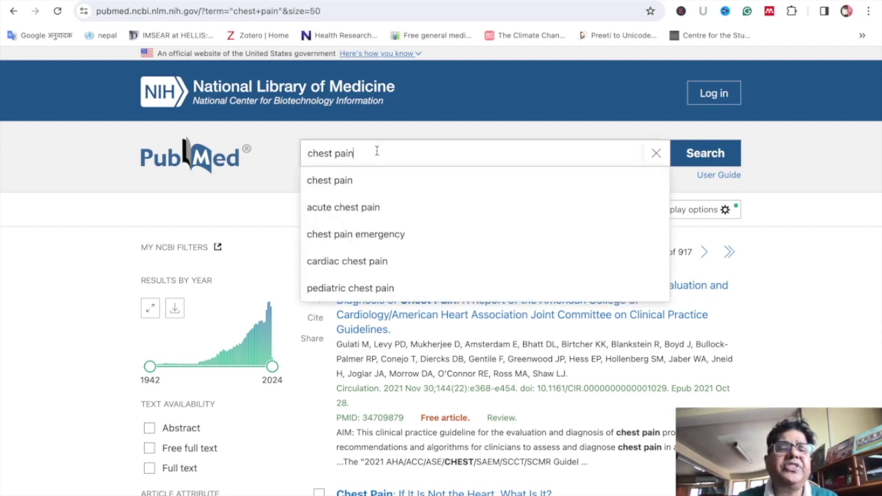
text([ti)
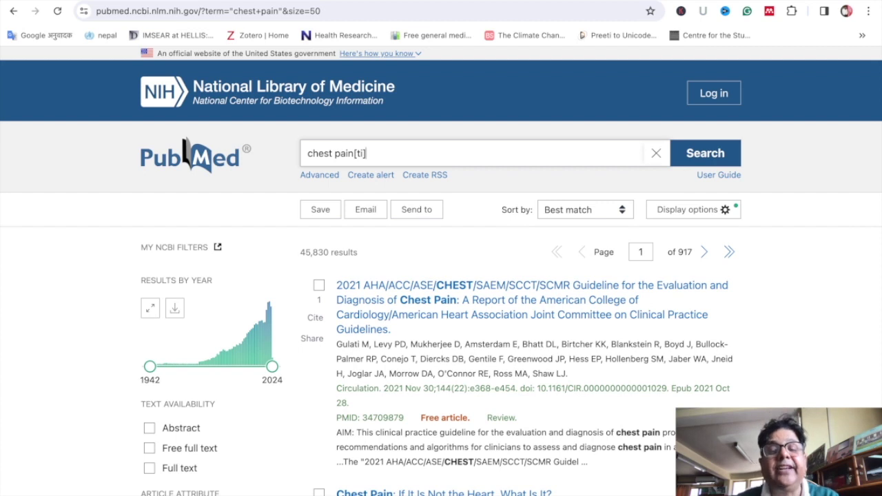
click(726, 152)
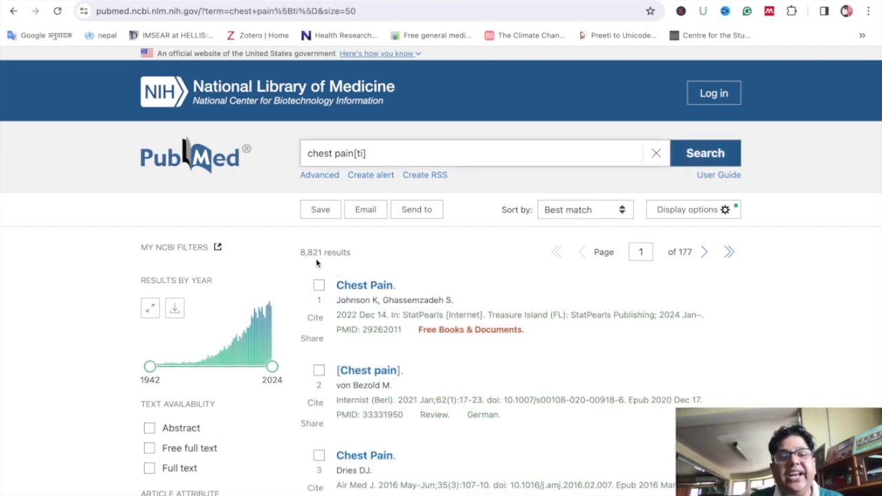
- Look through the chest pain[ti] results and examine how the search term appears in the article titles
scroll(413, 270, down, 7)
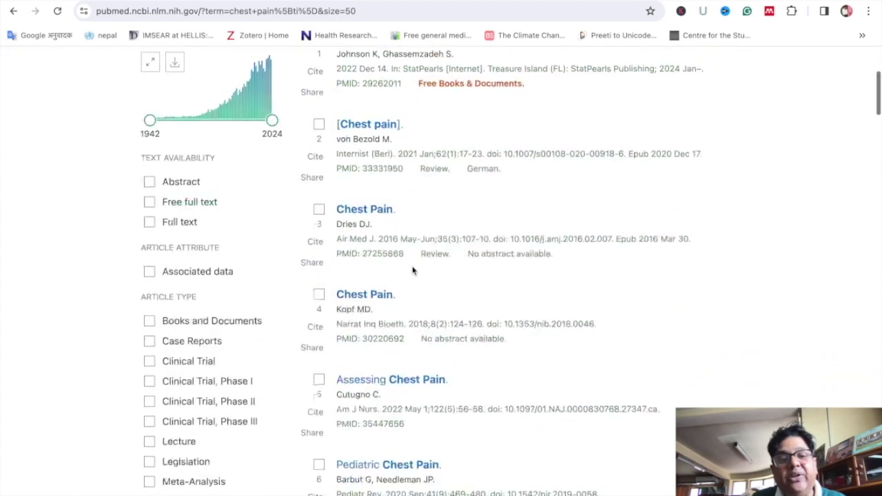
scroll(412, 270, down, 7)
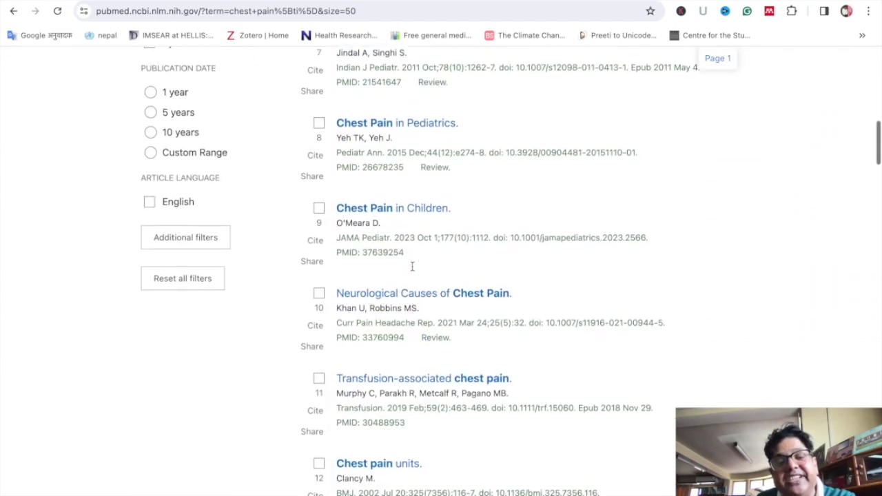
scroll(412, 267, down, 6)
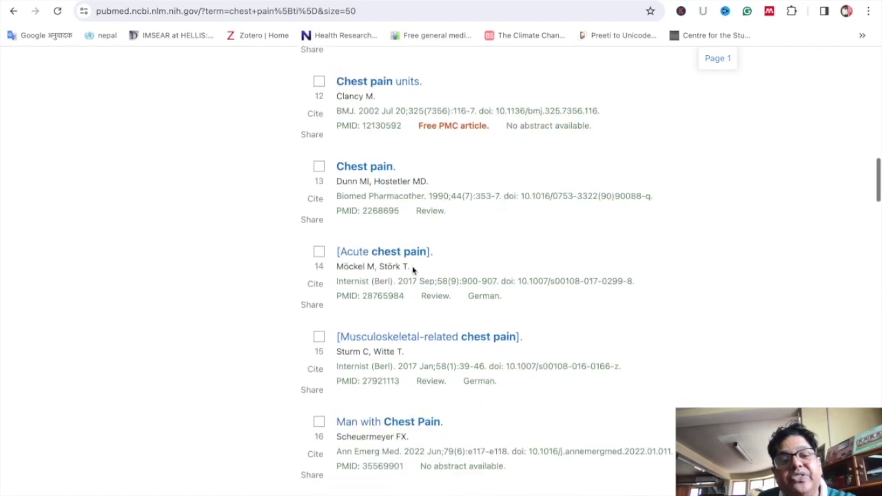
scroll(413, 270, down, 5)
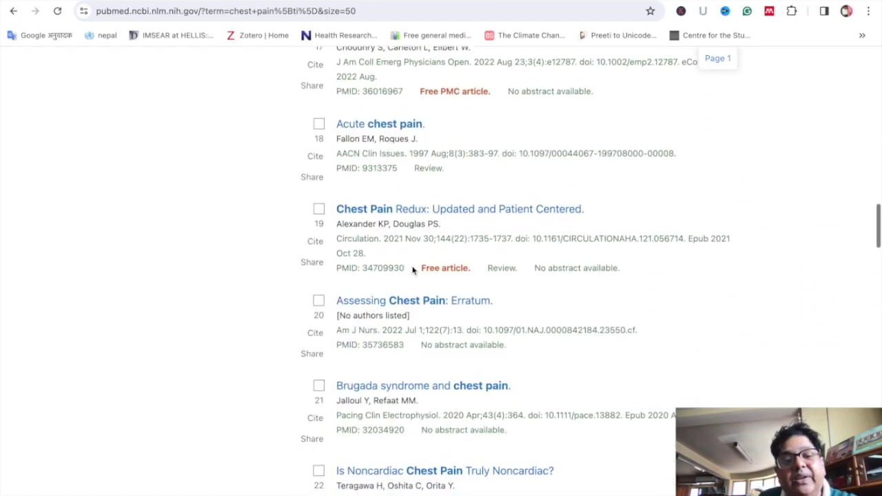
key(Home)
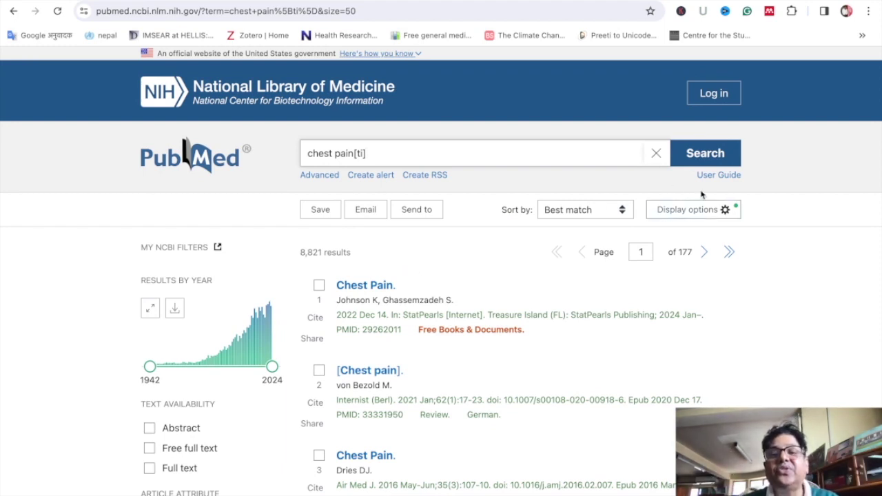
scroll(506, 312, down, 14)
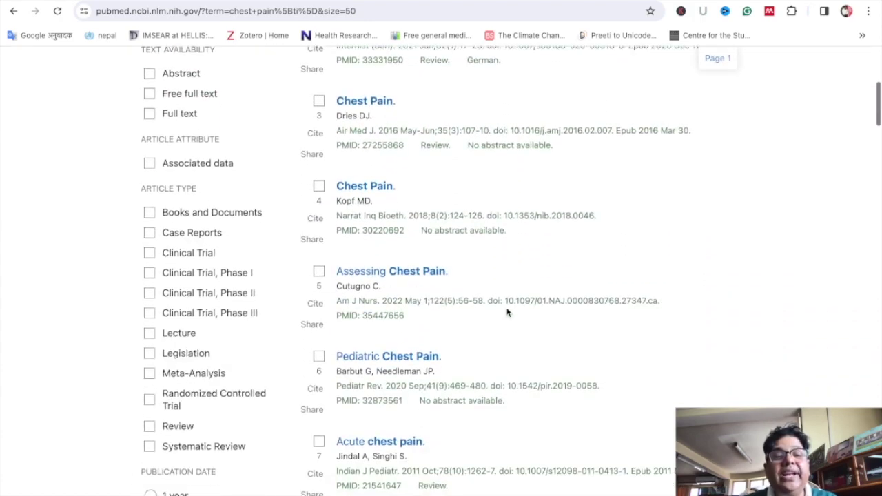
scroll(507, 312, up, 15)
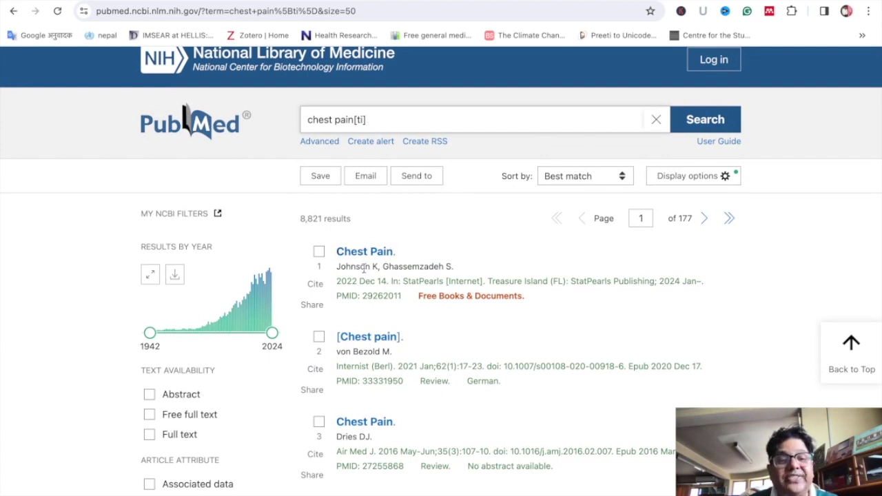
scroll(365, 316, down, 7)
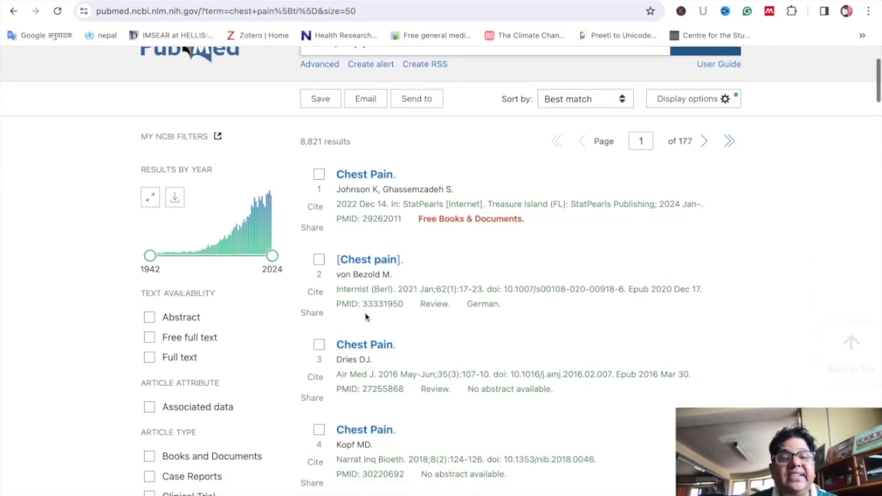
scroll(365, 313, up, 7)
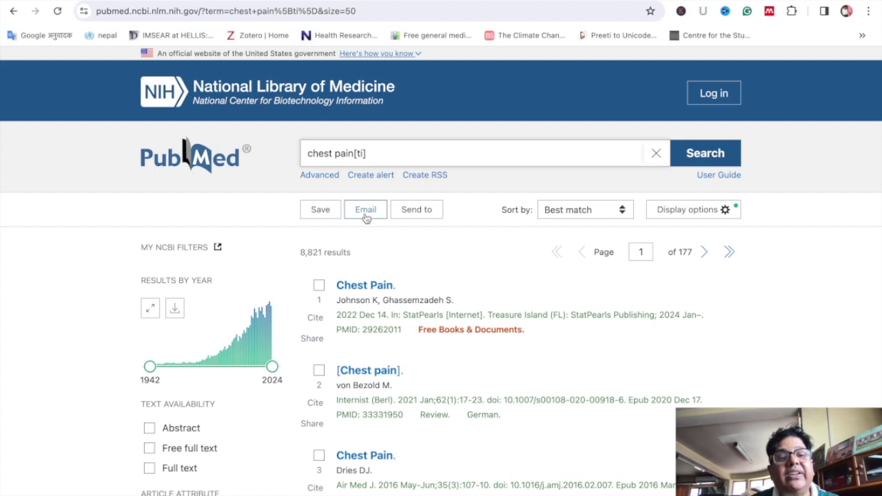
- View the available Send to destinations for the results, and set the results display format to Abstract
click(420, 217)
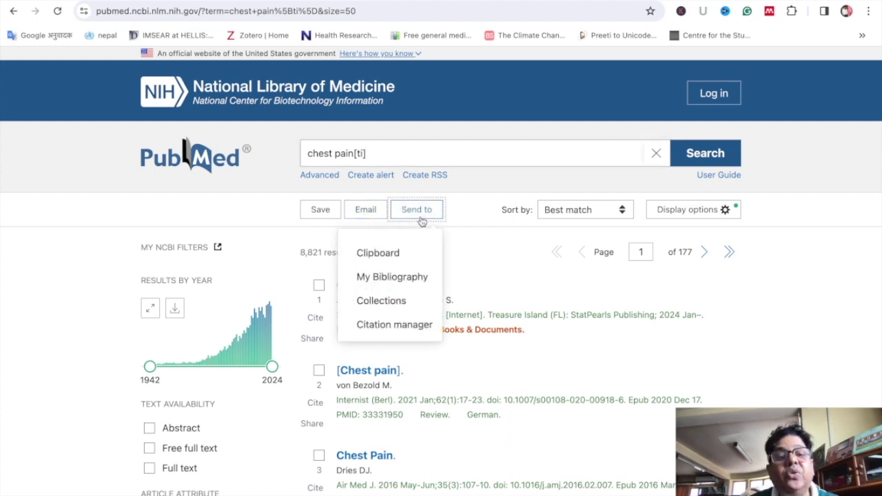
click(565, 235)
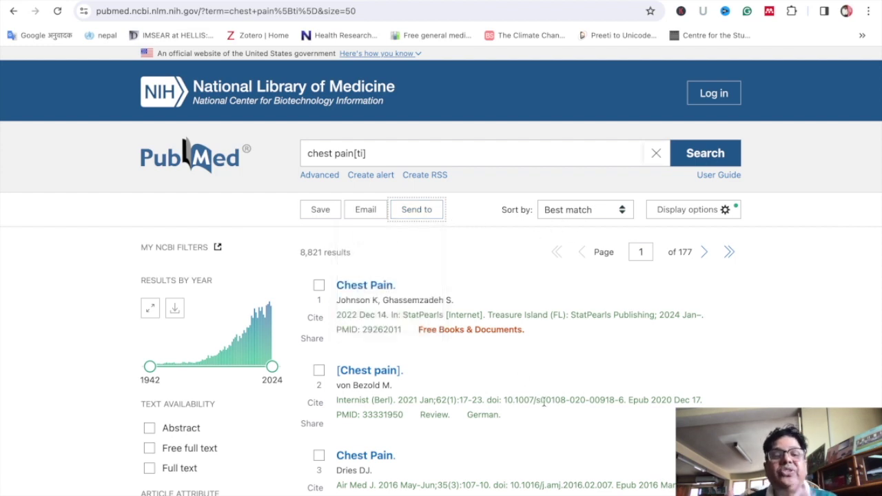
click(701, 206)
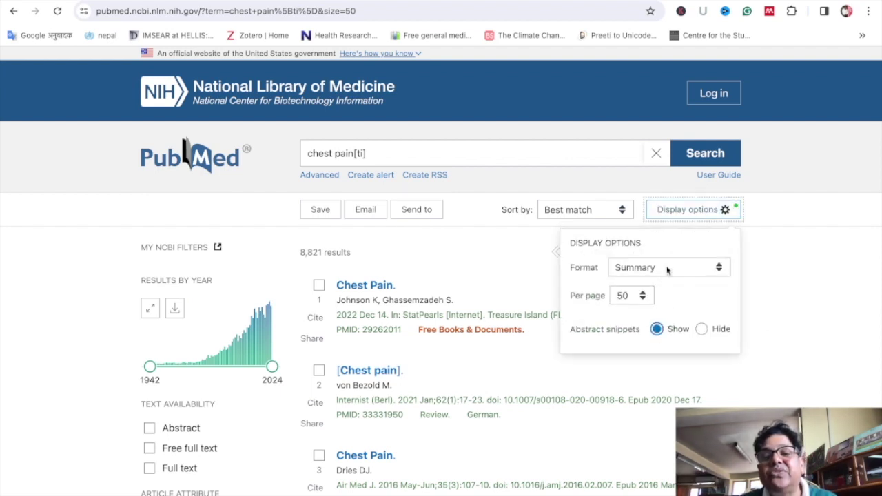
click(666, 268)
click(655, 282)
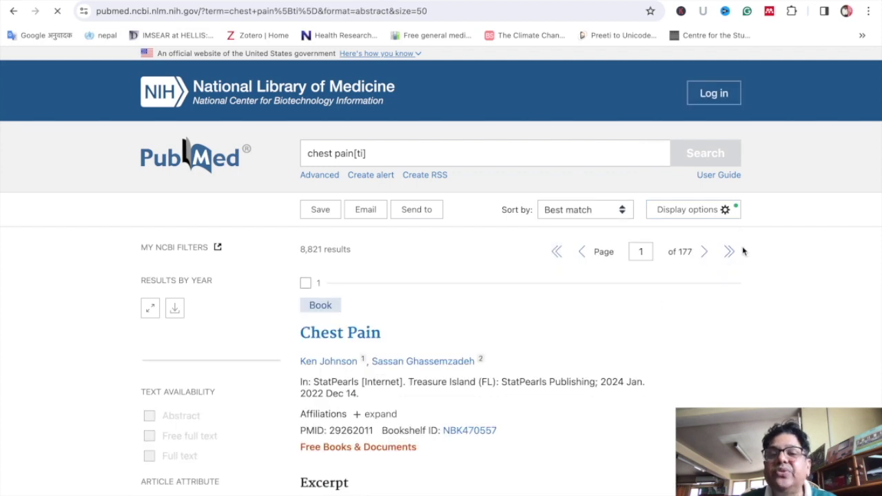
- Check the per-page choices in the display options and skim the results in Abstract format
click(692, 209)
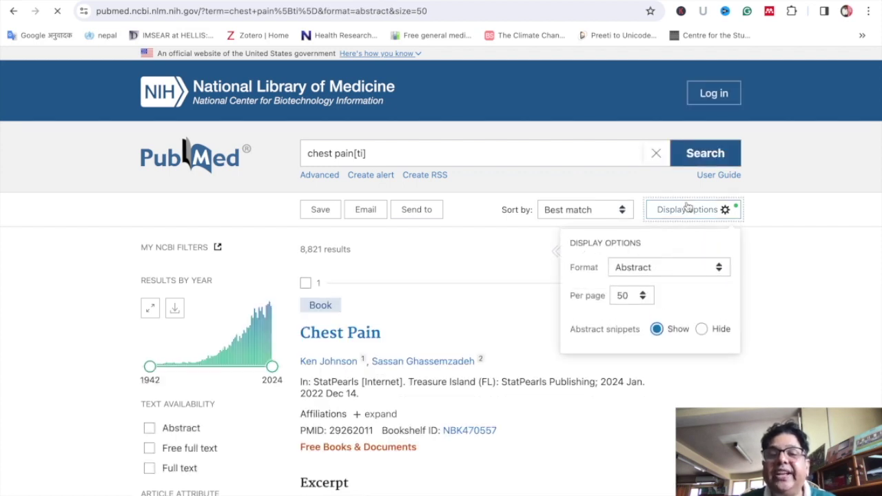
click(628, 302)
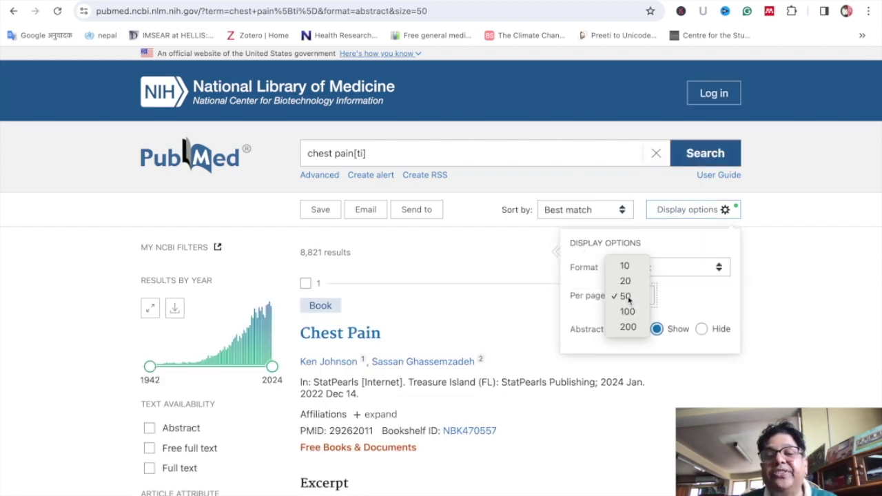
click(777, 300)
scroll(776, 301, down, 2)
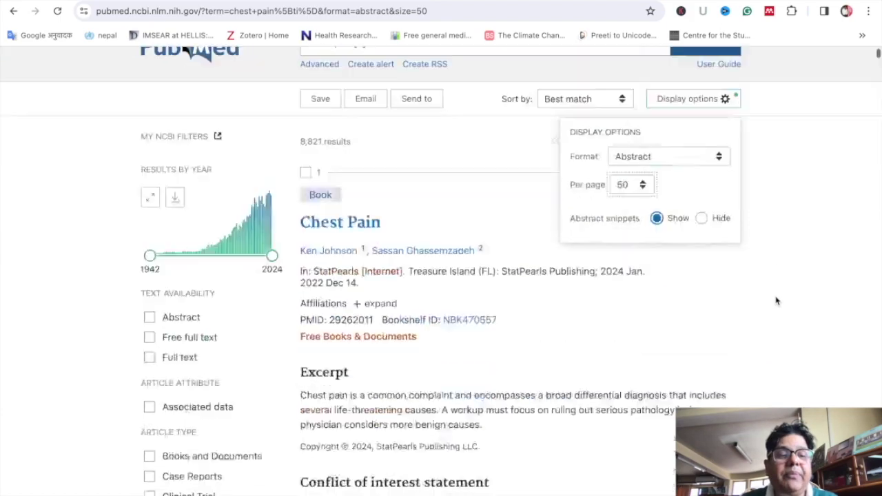
scroll(776, 301, down, 20)
scroll(776, 301, down, 3)
scroll(775, 301, up, 20)
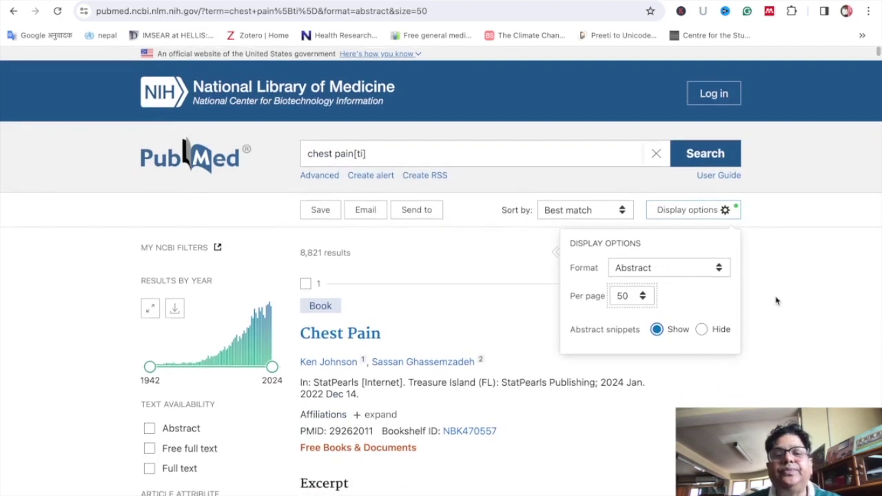
key(Escape)
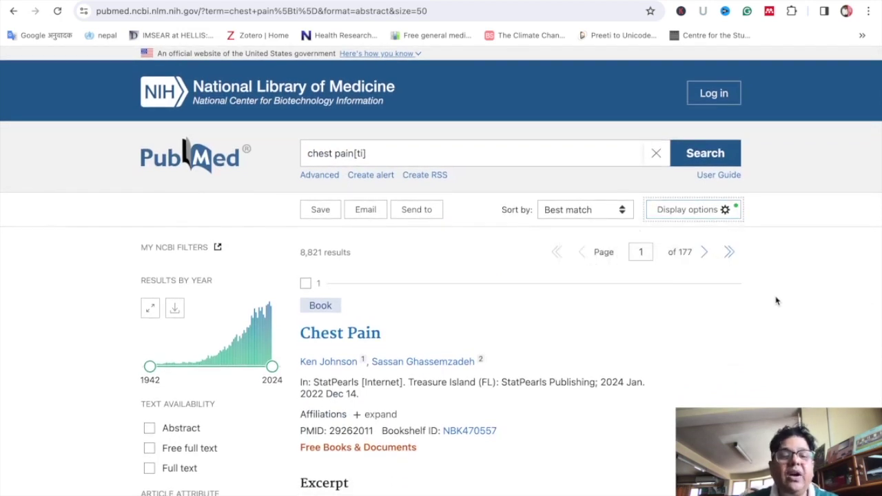
- Read the second result, the German review "[Chest pain]", examining its abstract, keywords, references, supplementary info and full text links
scroll(776, 301, down, 9)
scroll(776, 301, down, 5)
drag(444, 150, 504, 238)
scroll(504, 238, down, 2)
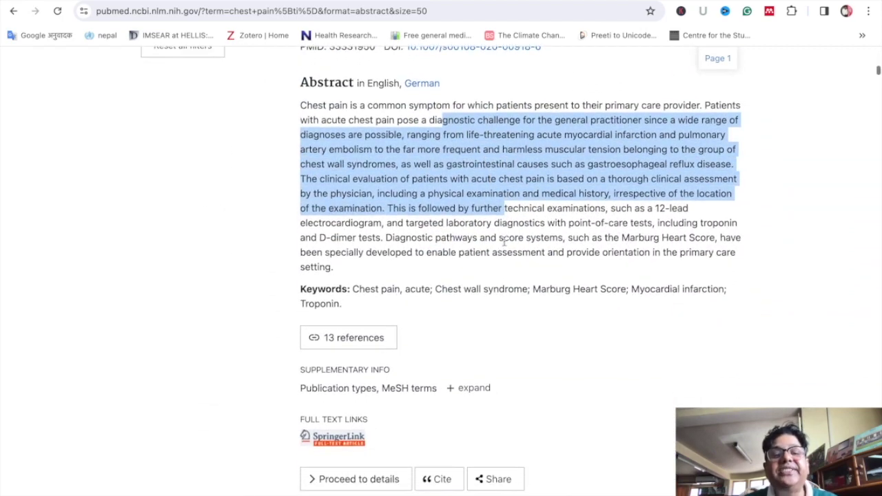
scroll(505, 245, down, 1)
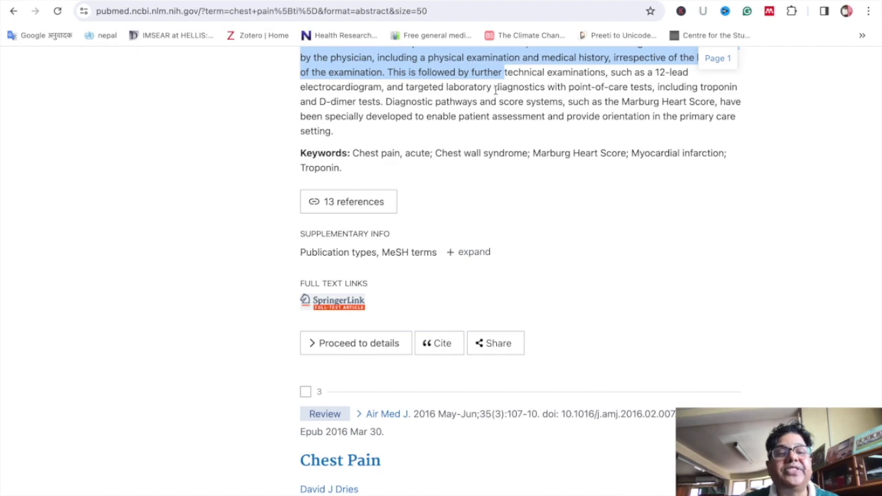
scroll(397, 180, up, 6)
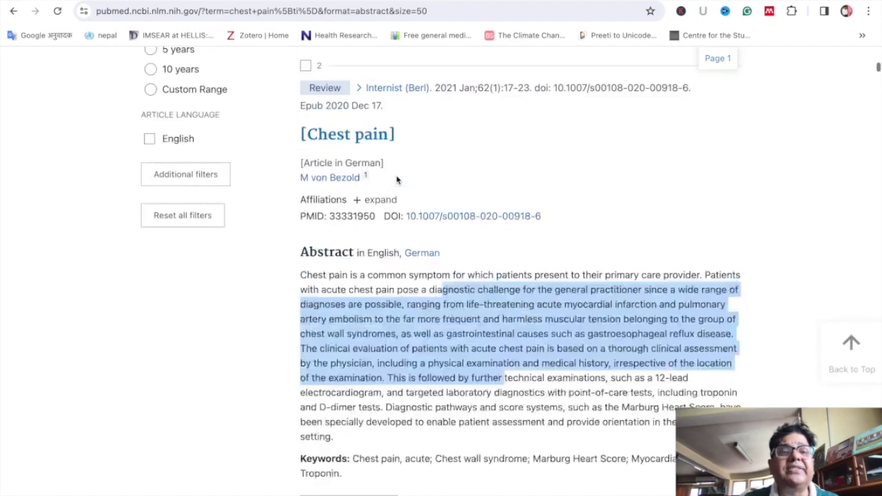
scroll(348, 196, up, 1)
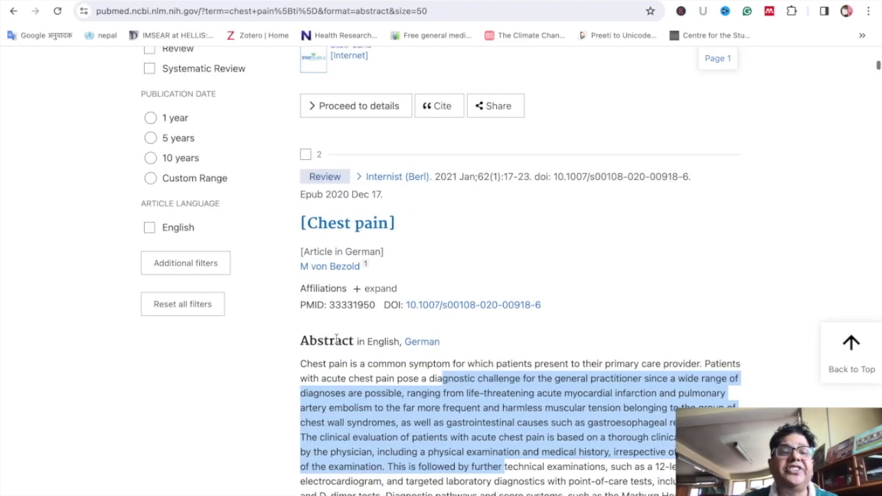
scroll(360, 376, down, 2)
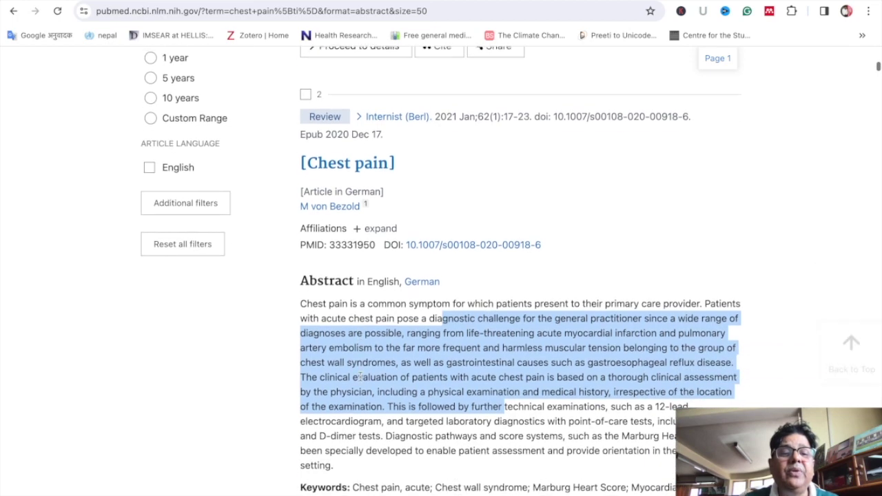
scroll(354, 357, down, 4)
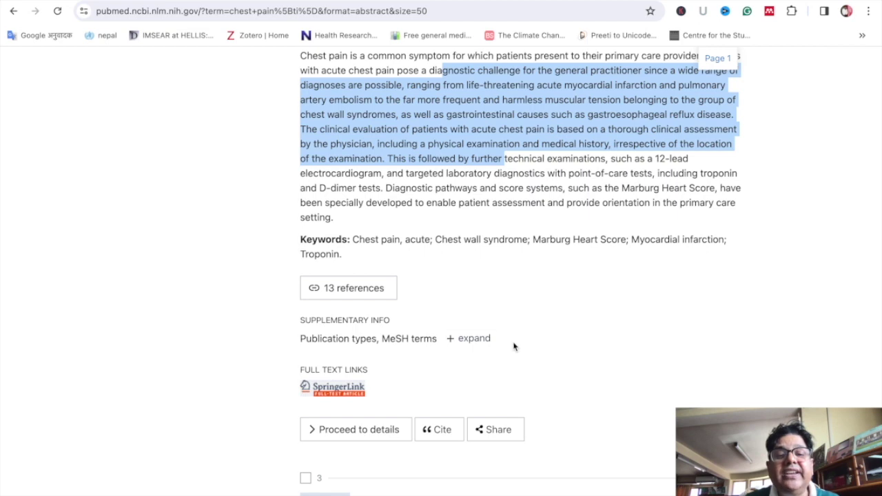
scroll(508, 348, down, 1)
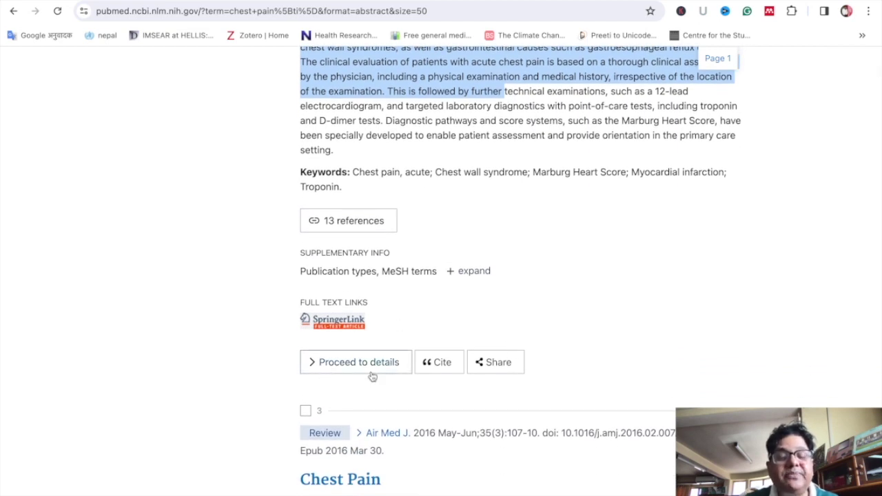
- Open the citation for the second result, "[Chest pain]", keep the APA format, and copy the citation
click(446, 370)
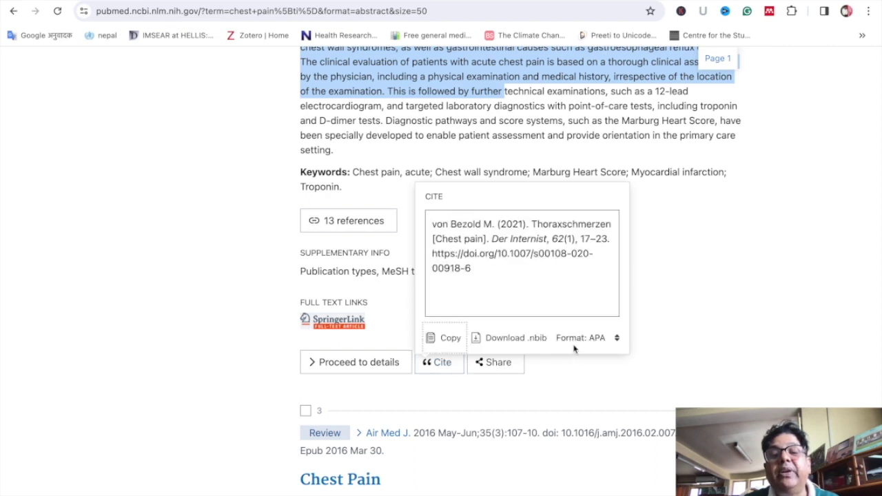
click(614, 338)
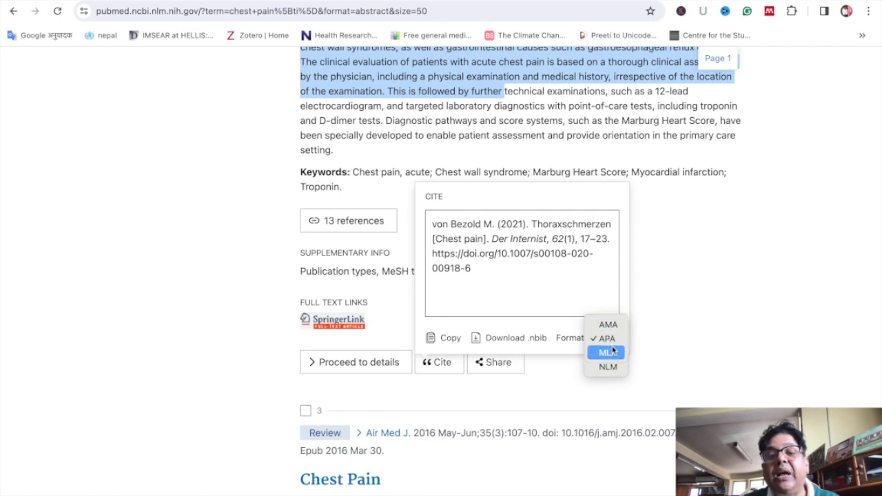
click(607, 340)
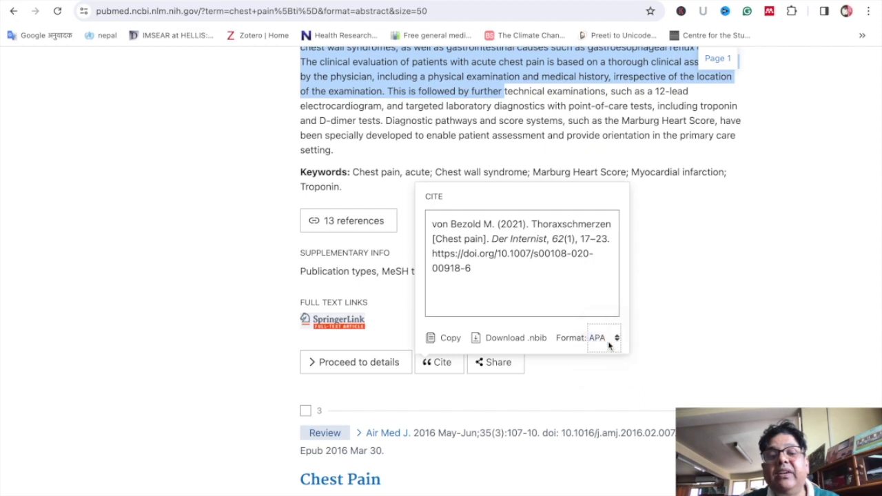
click(452, 340)
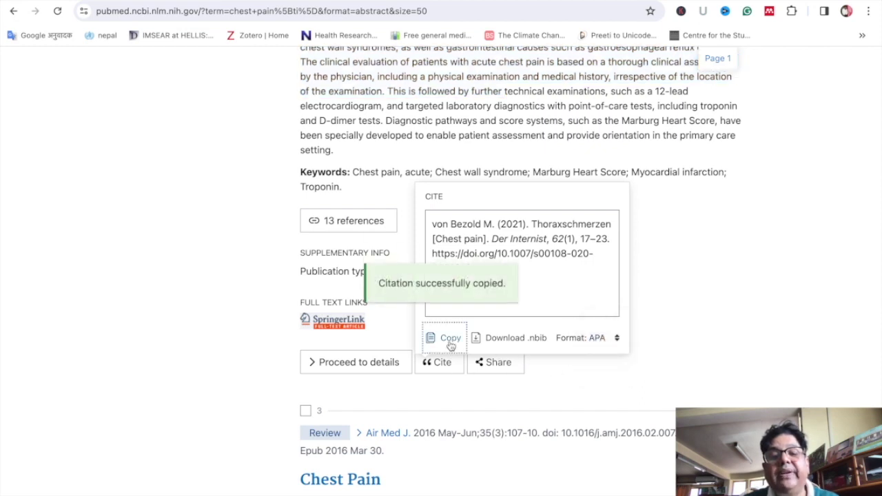
- Close the citation pop-up and skim the abstracts of the following results through "Assessing Chest Pain", returning to the start of the list
click(778, 291)
scroll(778, 292, down, 10)
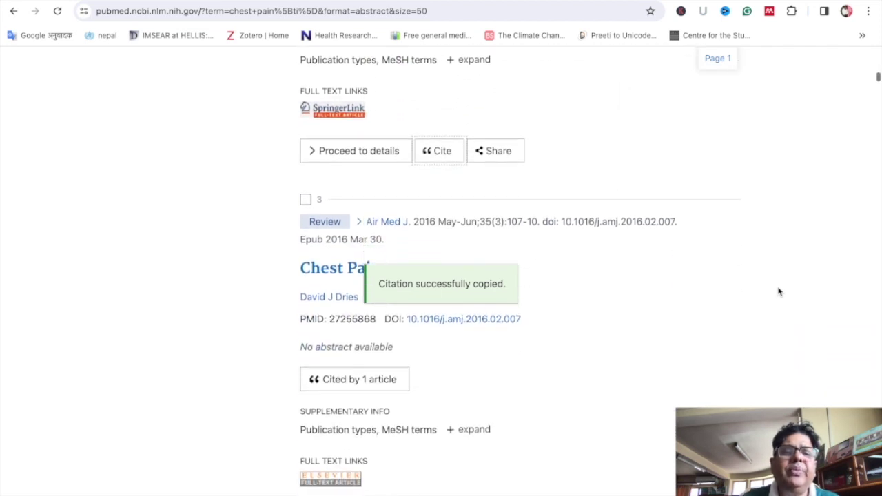
scroll(778, 292, down, 1)
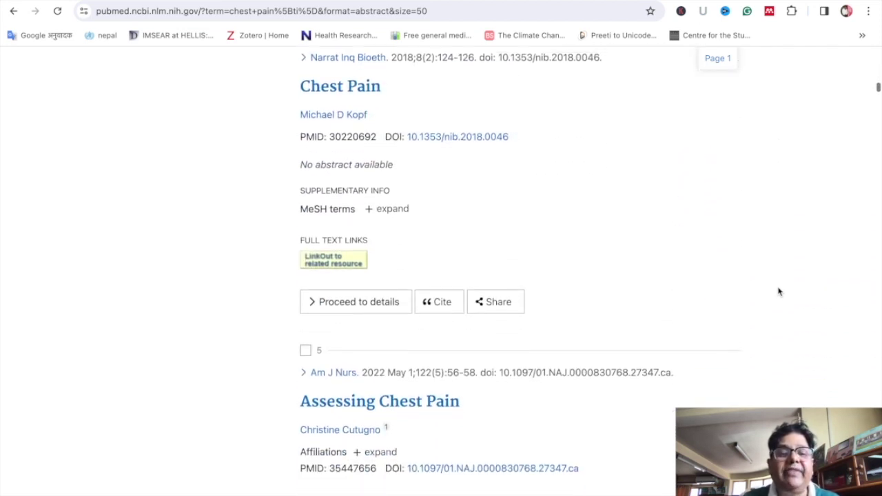
scroll(778, 291, down, 9)
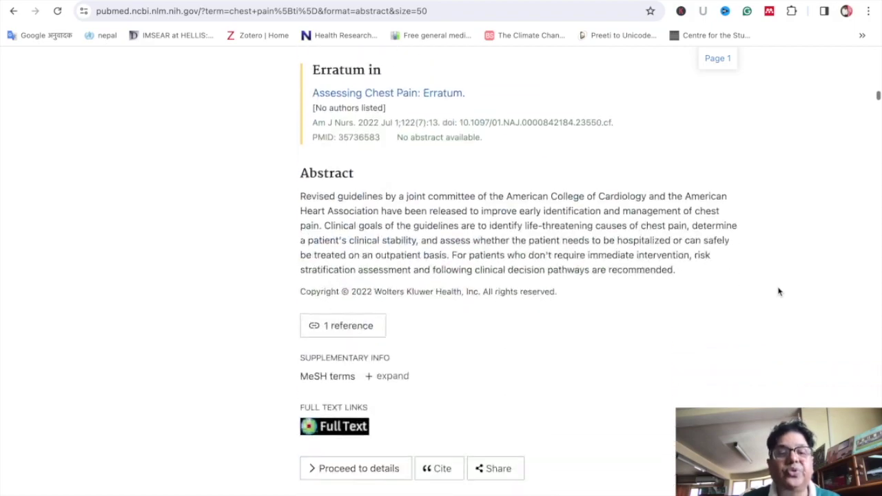
scroll(779, 291, up, 20)
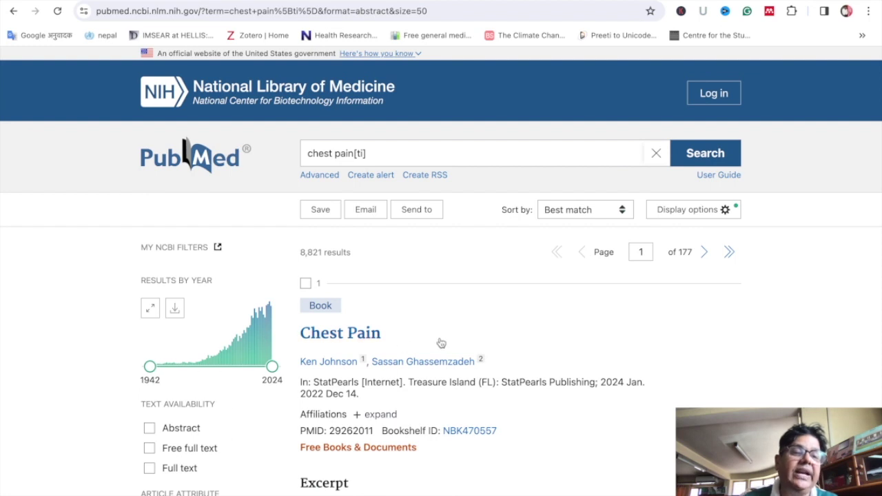
- Expand the Results by Year chart to view the publication timeline, and collapse it again
scroll(441, 342, down, 1)
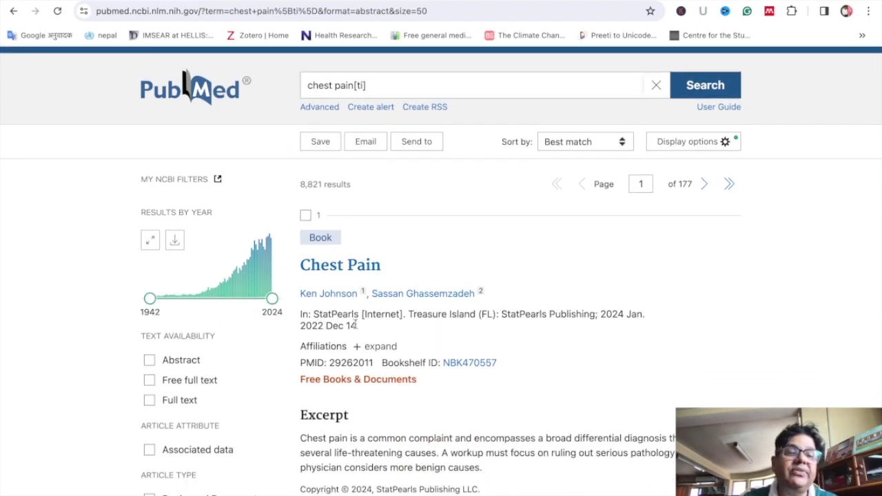
click(150, 240)
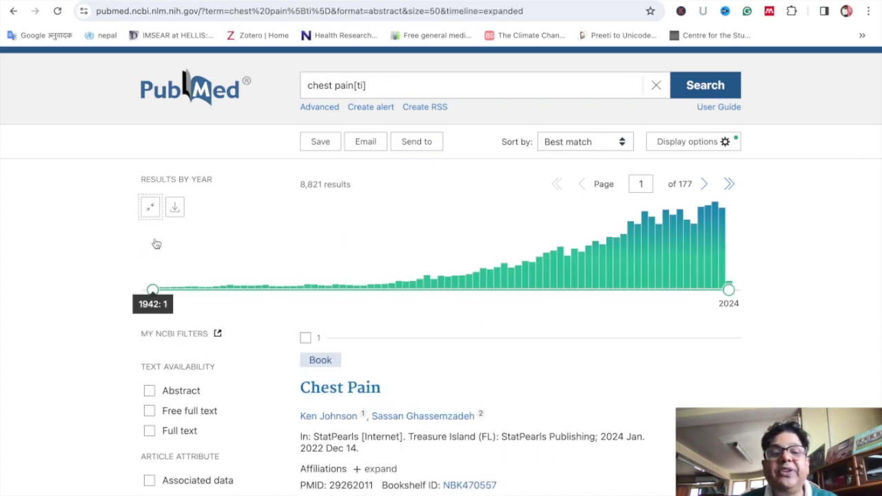
click(150, 207)
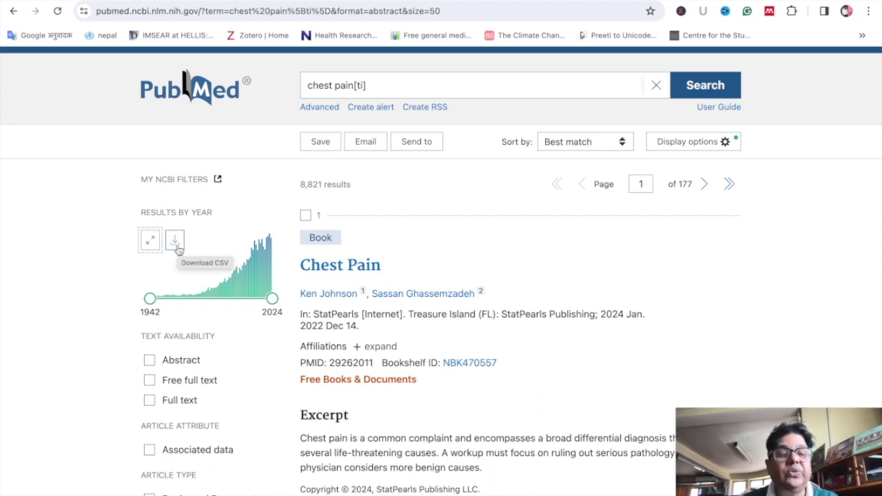
- Open the additional filters and deselect the article types Case Reports, Clinical Trial Phases I, II and III, Legislation and Lecture
scroll(177, 249, down, 3)
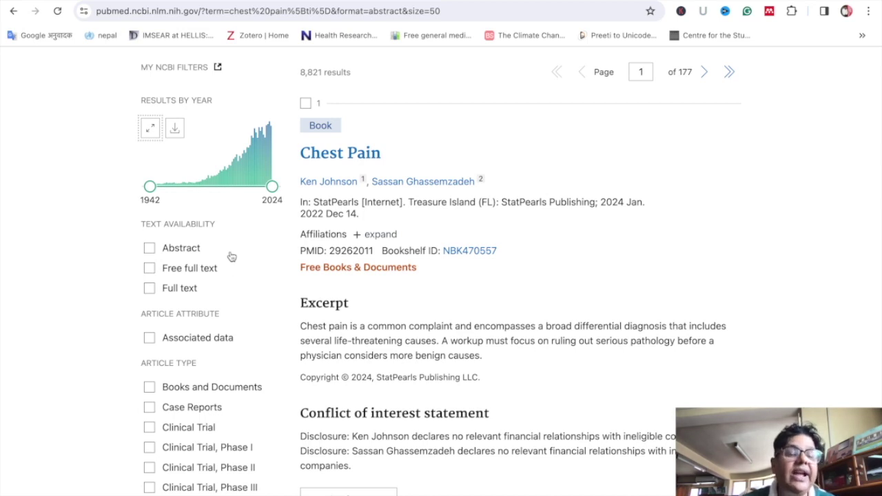
scroll(231, 257, down, 2)
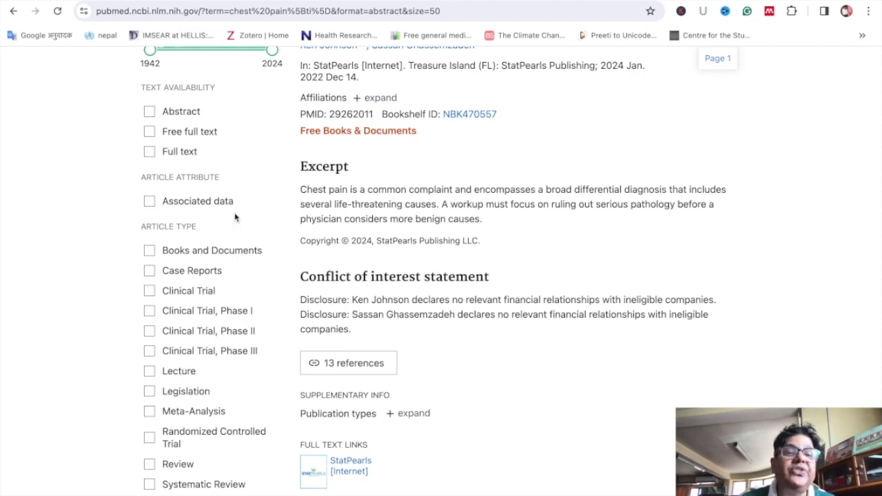
scroll(234, 218, down, 2)
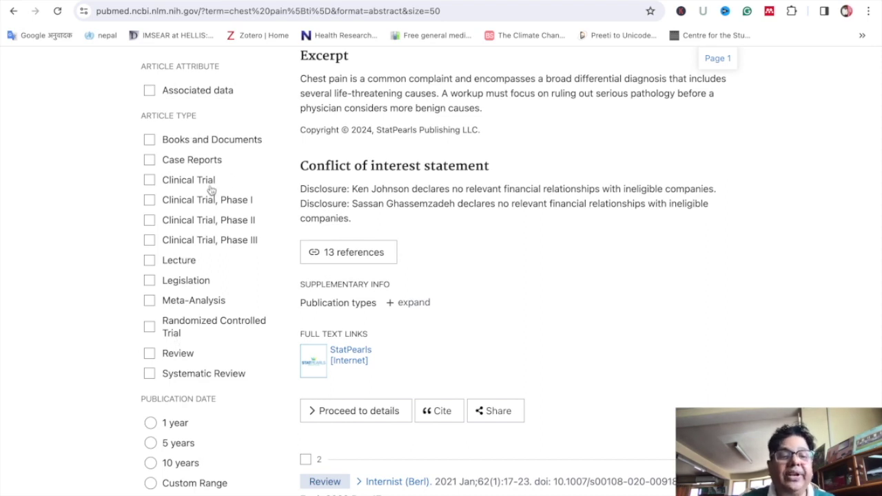
scroll(213, 185, down, 1)
scroll(213, 185, down, 2)
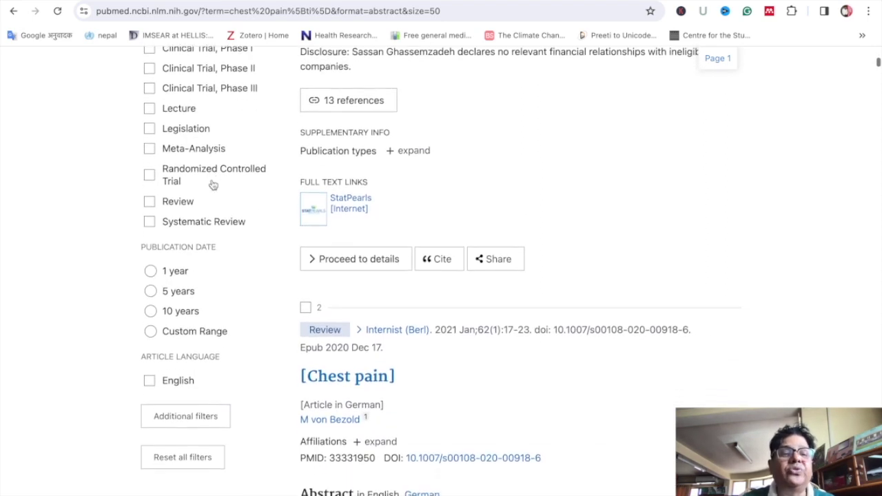
click(193, 422)
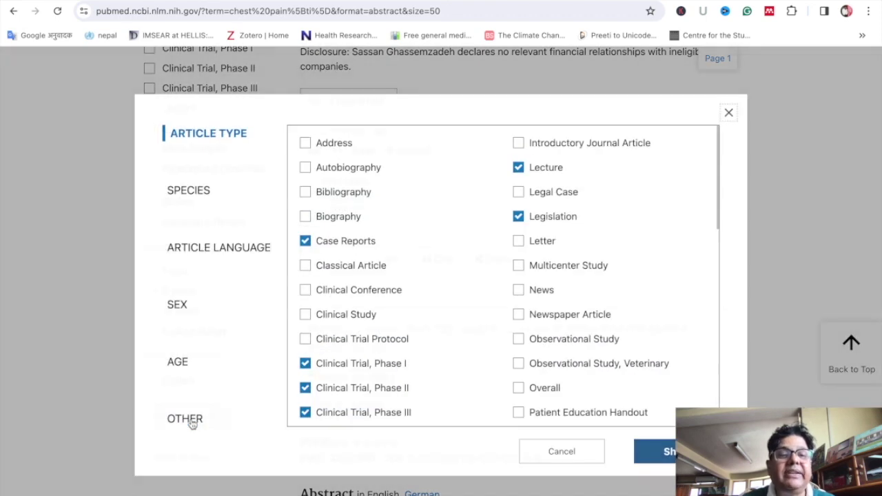
click(305, 241)
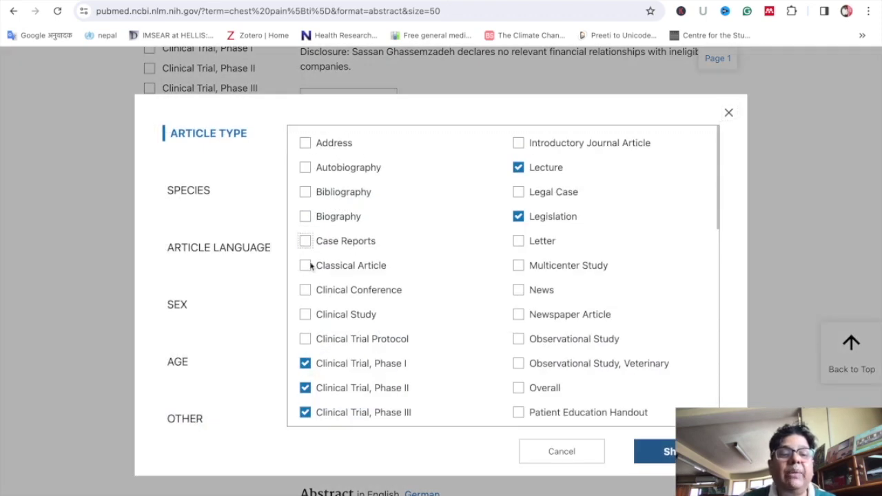
click(306, 364)
click(306, 389)
click(306, 413)
click(518, 218)
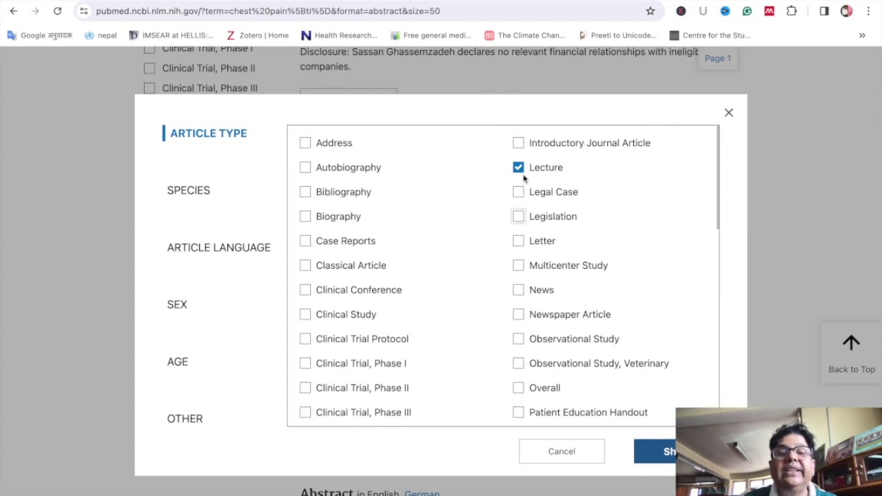
click(517, 169)
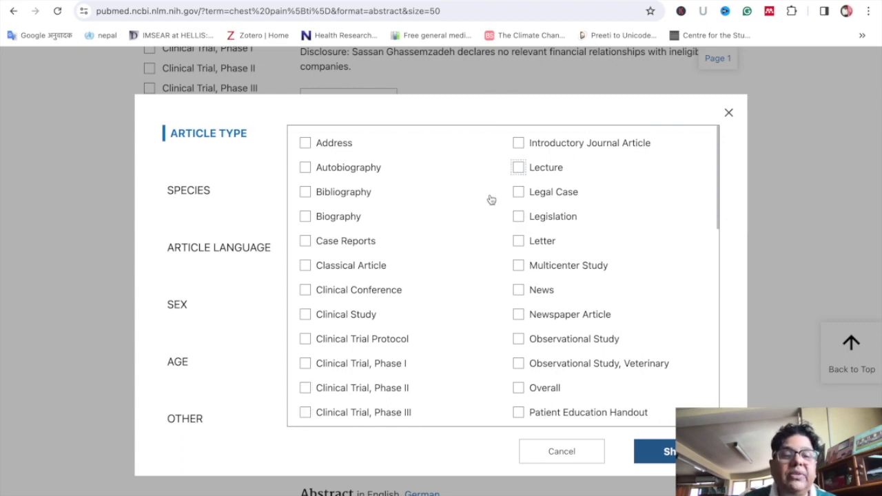
- Add Clinical Trial, Phase IV to the article type filters, and check the article language choices around English
scroll(490, 200, down, 1)
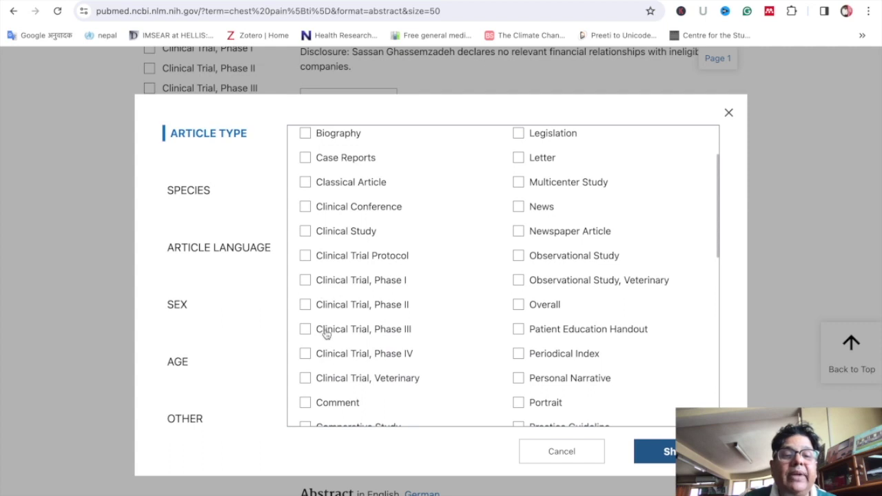
click(305, 355)
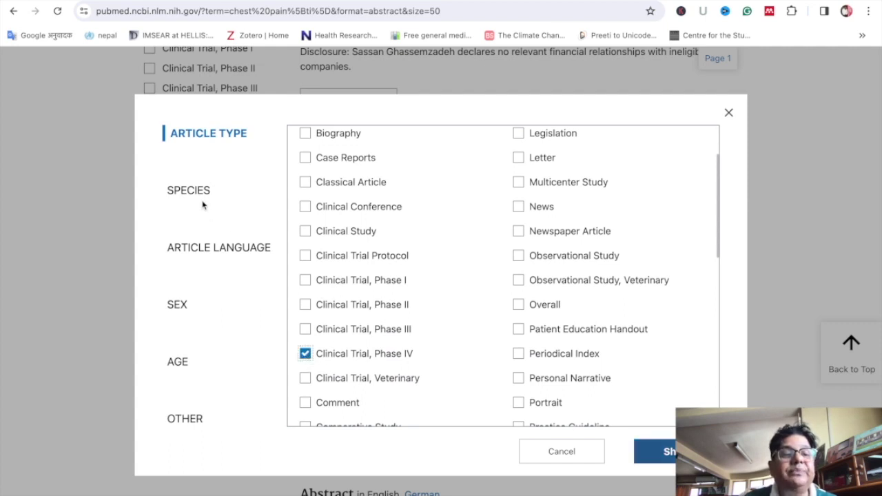
click(217, 255)
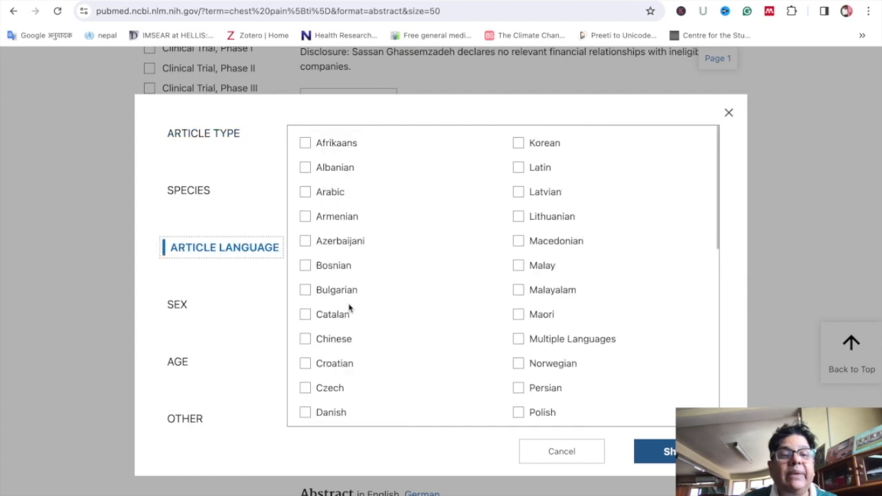
scroll(364, 301, down, 4)
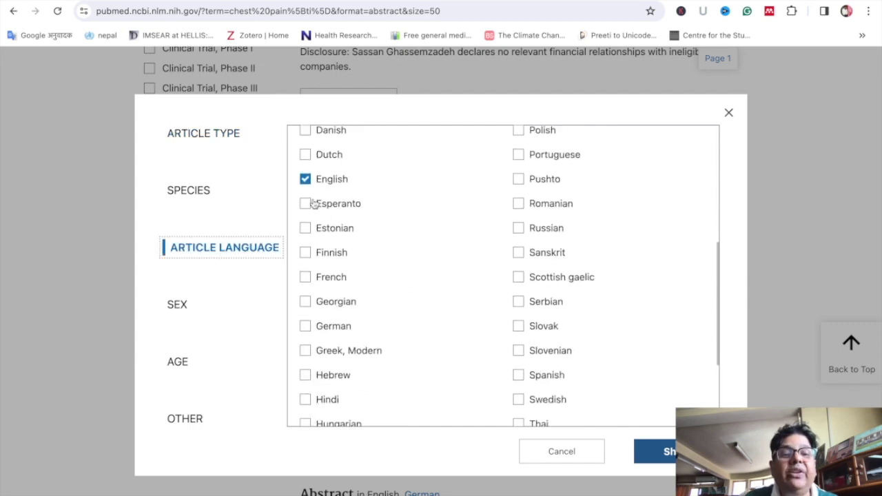
- Add the sex filter Male and the age filter Adult: 19-44 years, and apply the filter selection to the sidebar
click(177, 311)
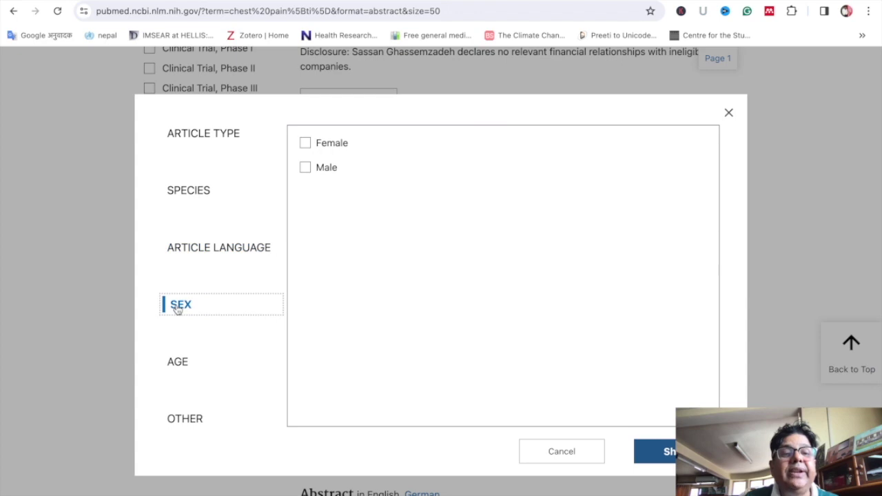
click(306, 168)
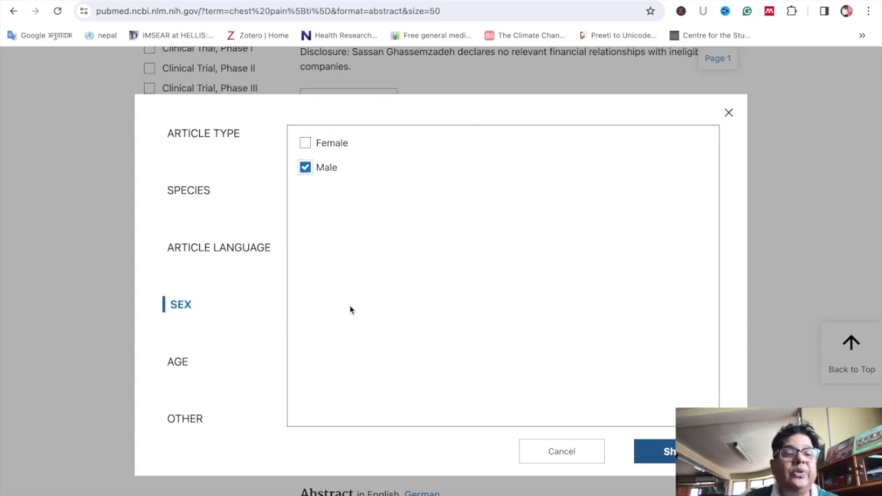
click(177, 361)
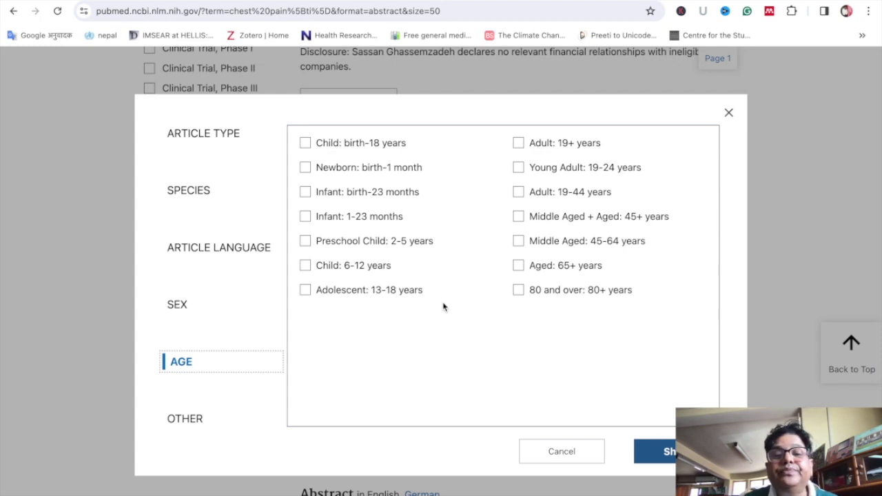
click(516, 193)
click(668, 449)
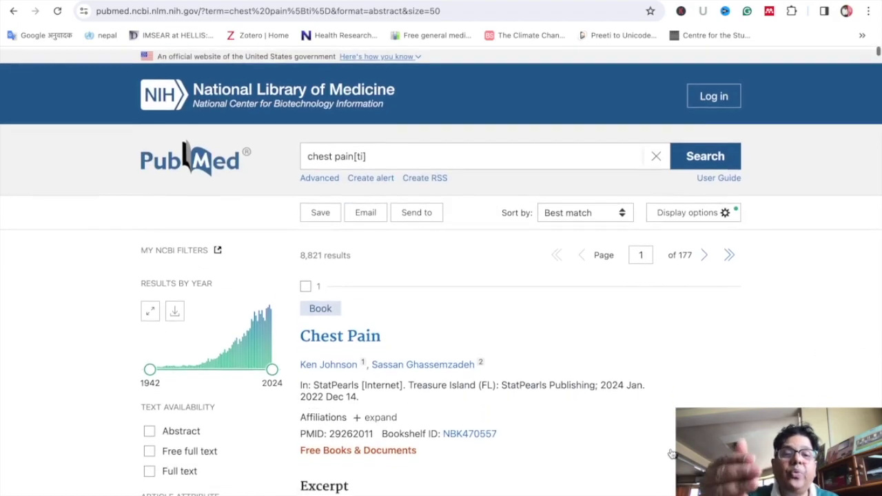
- Examine the updated sidebar filters for article type, language, sex and age, and highlight the number of results
scroll(672, 454, down, 2)
scroll(672, 453, down, 6)
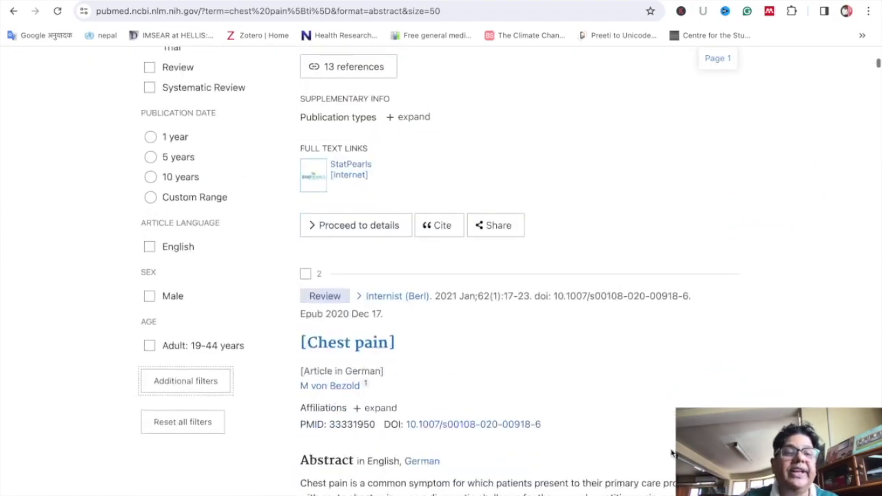
scroll(672, 453, up, 8)
scroll(672, 454, down, 6)
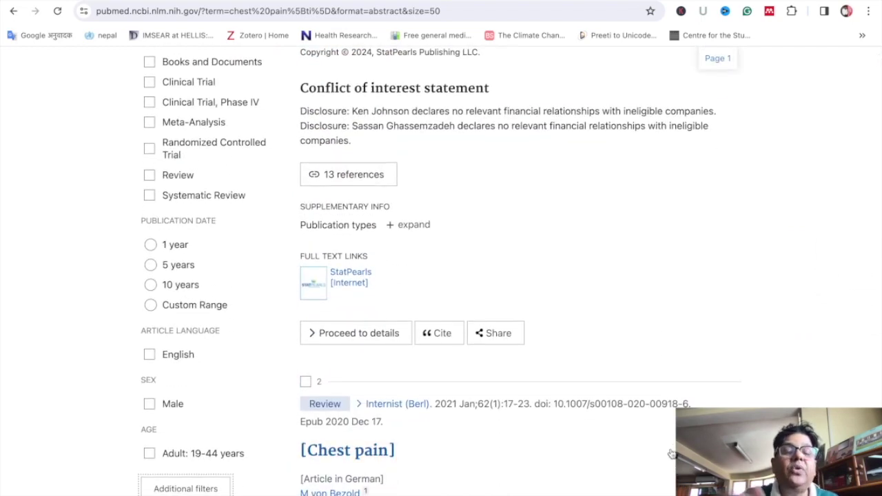
scroll(671, 454, up, 8)
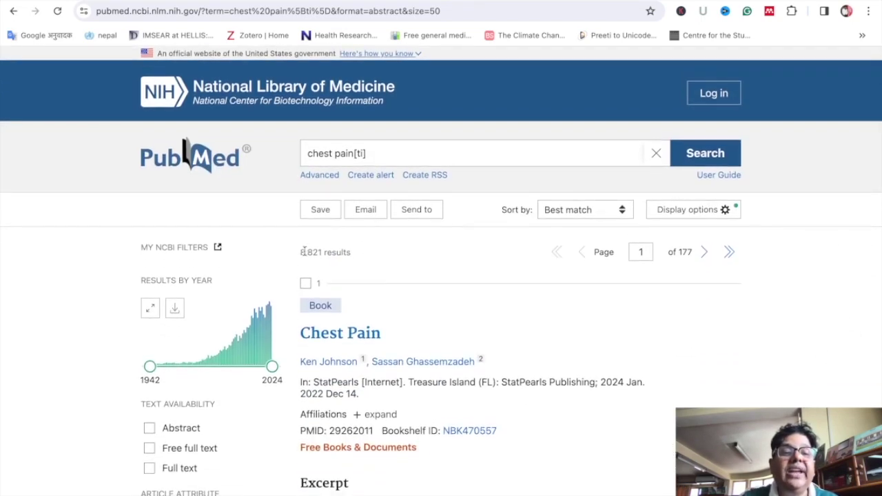
drag(301, 252, 320, 253)
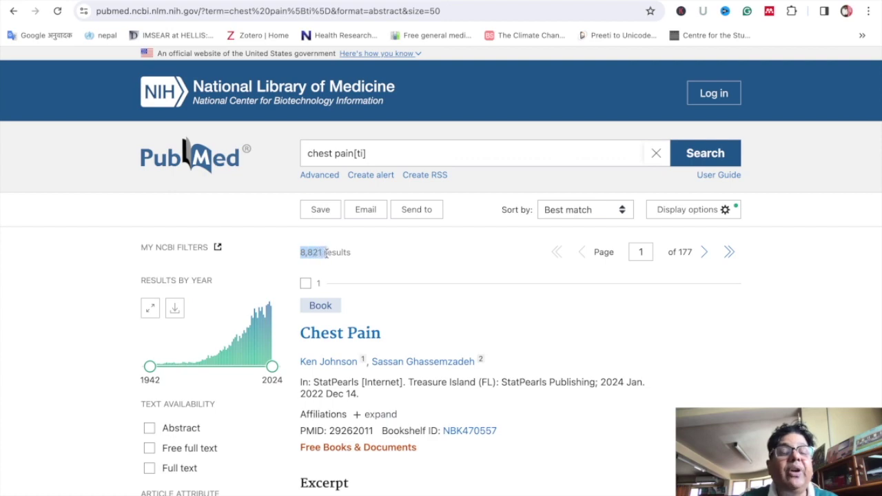
- Filter the results by publication date to the last 5 years
scroll(325, 252, down, 6)
scroll(326, 254, down, 1)
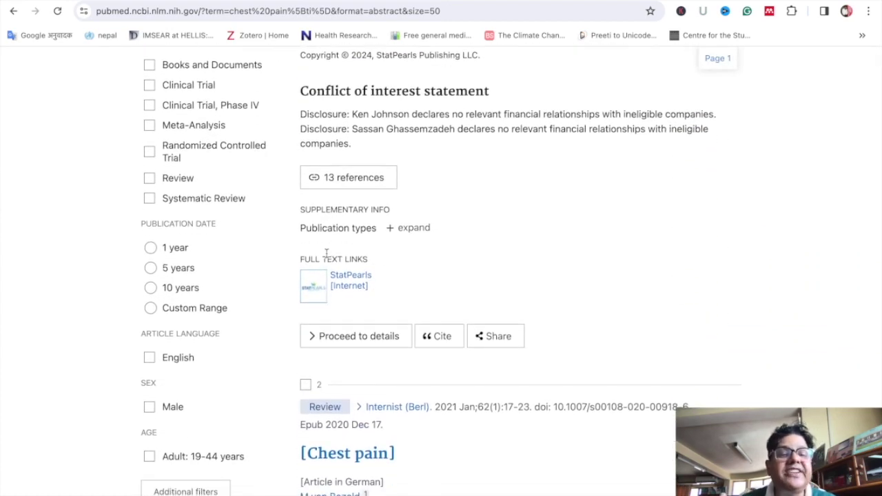
click(151, 268)
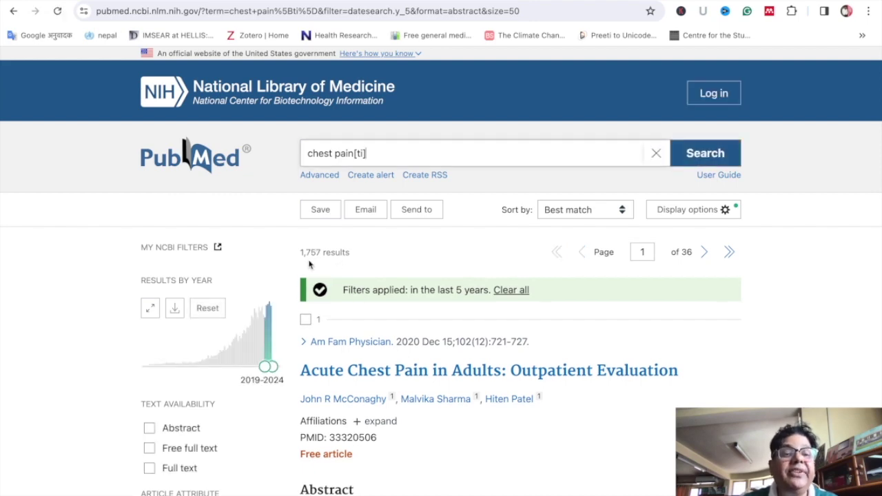
- Read the first filtered result, "Acute Chest Pain in Adults: Outpatient Evaluation", from its abstract to its full text links
scroll(394, 260, down, 8)
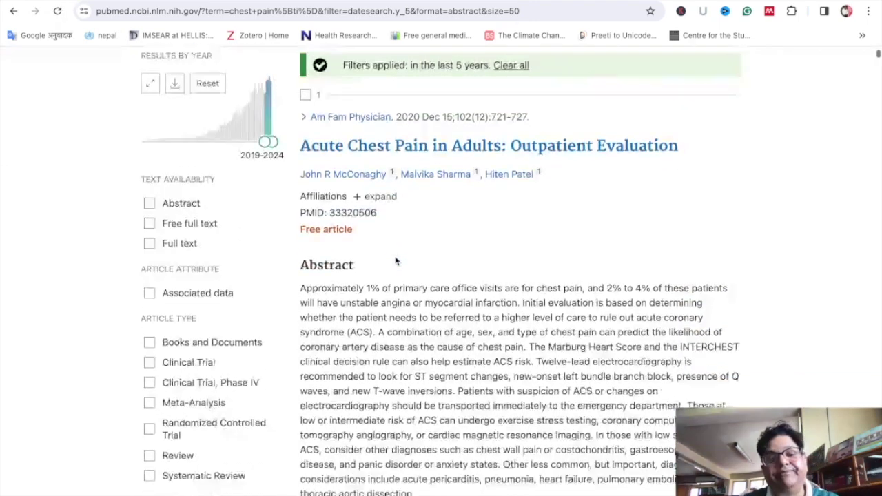
scroll(395, 260, up, 1)
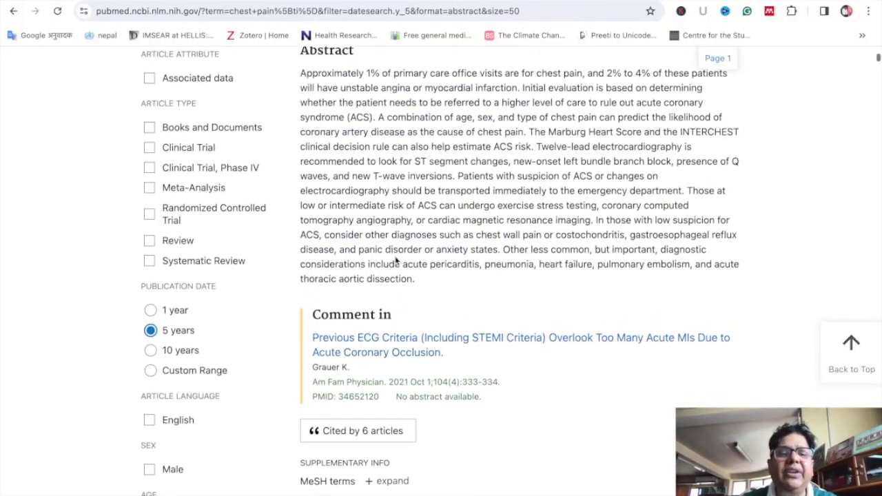
scroll(395, 259, down, 2)
scroll(394, 259, down, 2)
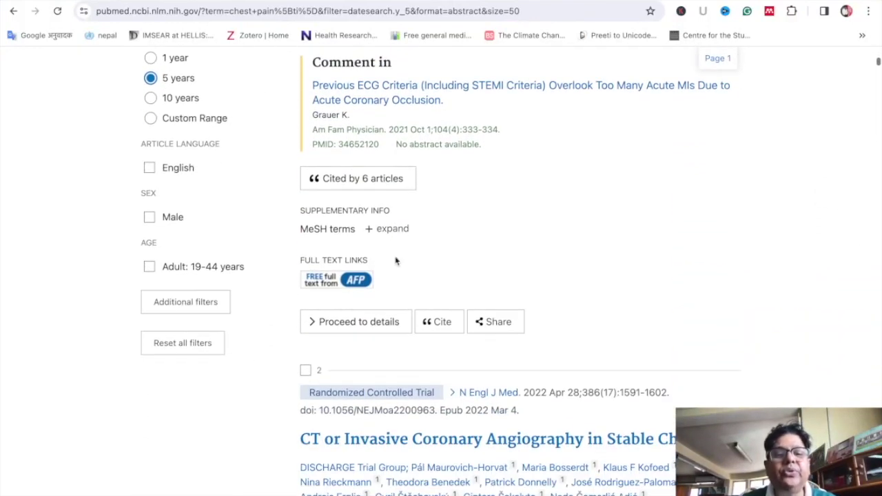
- Open the free AFP full text of the first result, skim the article, and close it to return to the search results
click(328, 281)
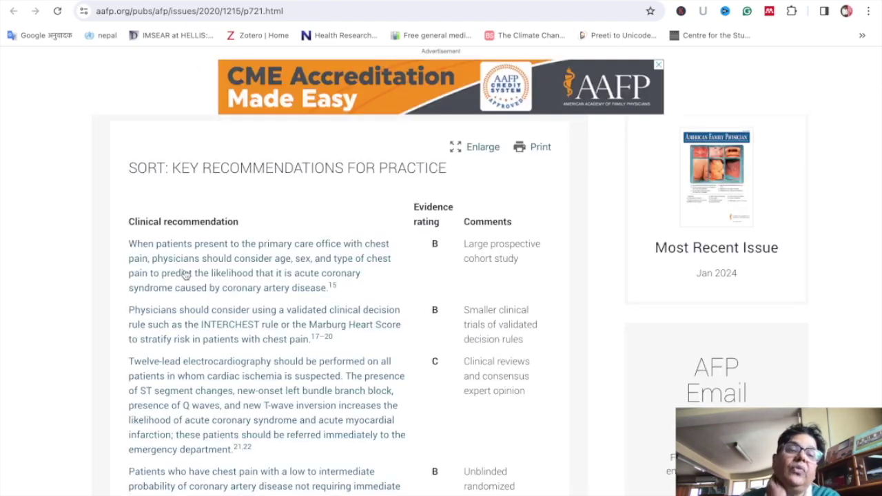
scroll(184, 274, down, 10)
scroll(184, 275, up, 15)
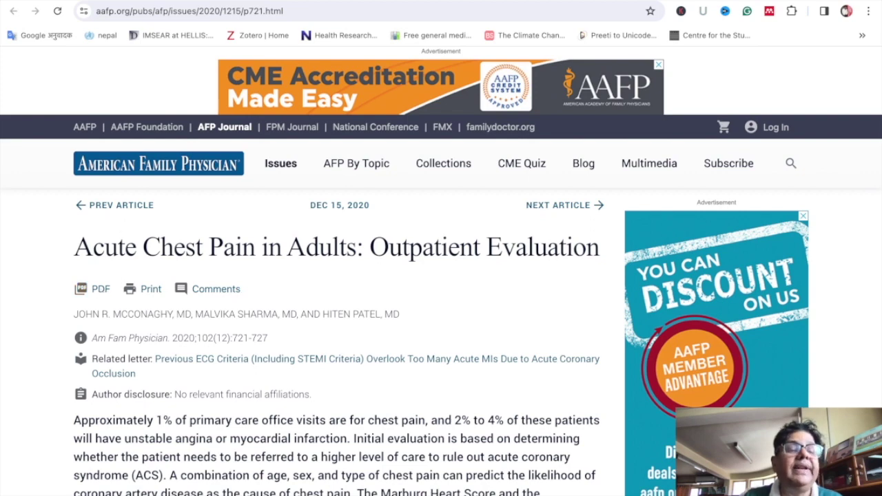
key(ctrl+w)
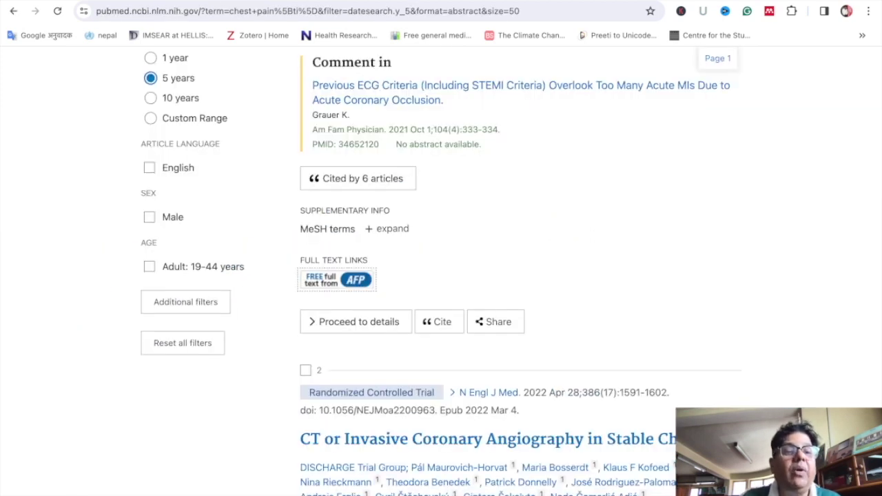
- Narrow the title search results from the last 5 years to the Male sex filter and look over the filtered list
scroll(497, 174, up, 2)
scroll(498, 176, down, 1)
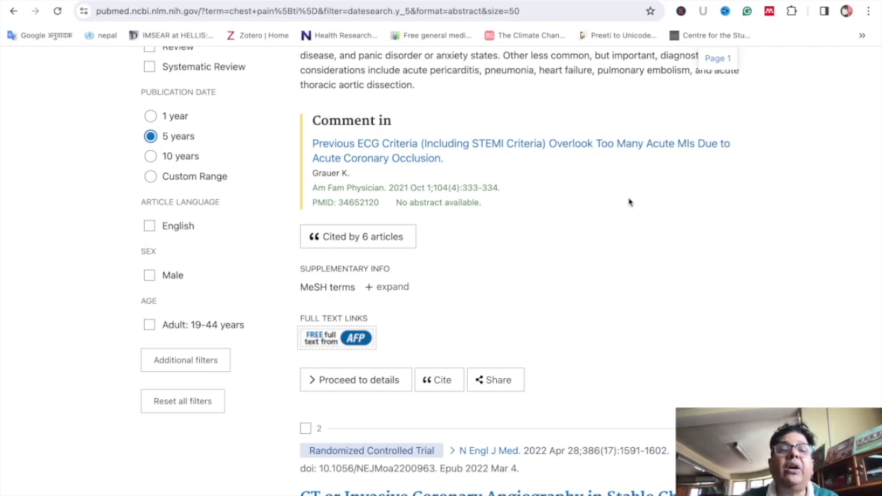
scroll(628, 201, up, 10)
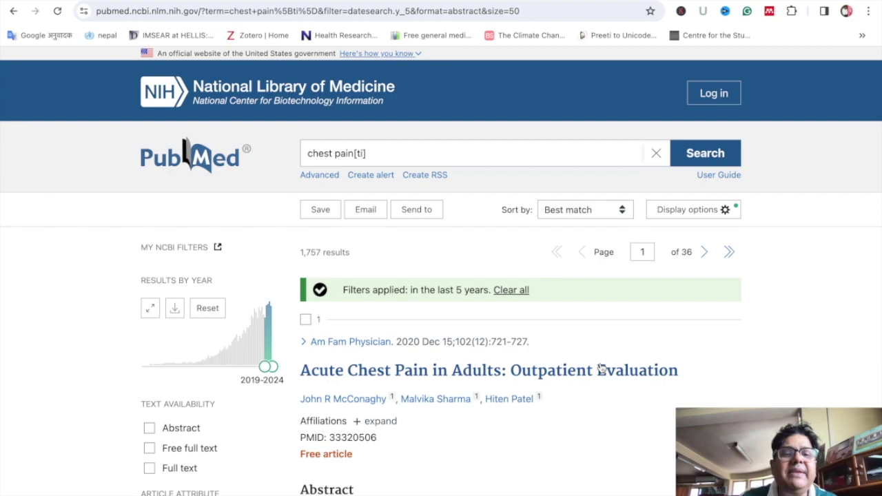
scroll(600, 369, down, 6)
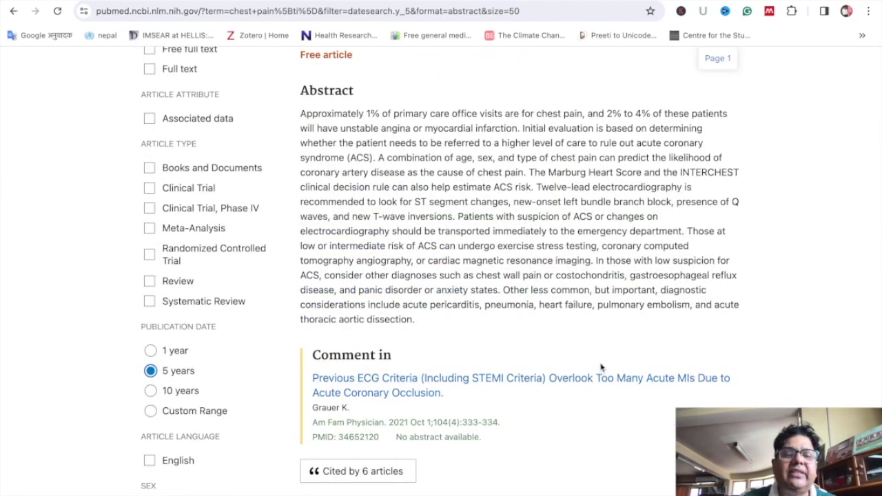
scroll(599, 368, down, 3)
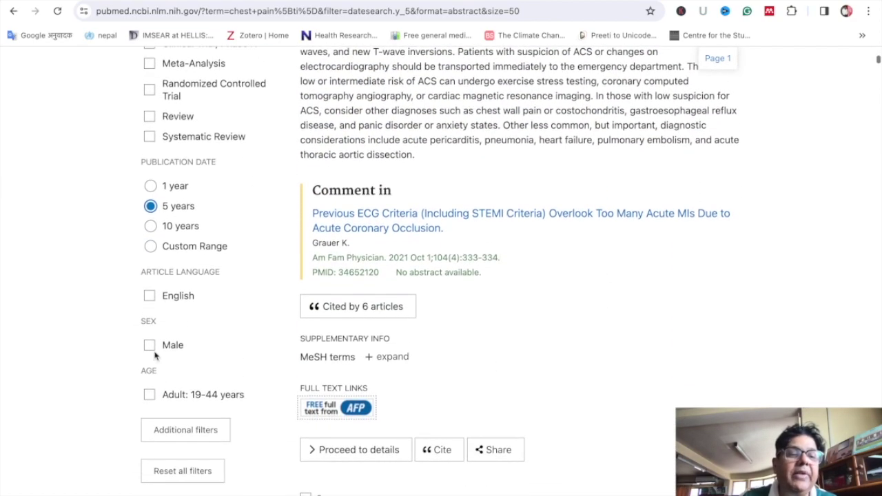
click(150, 345)
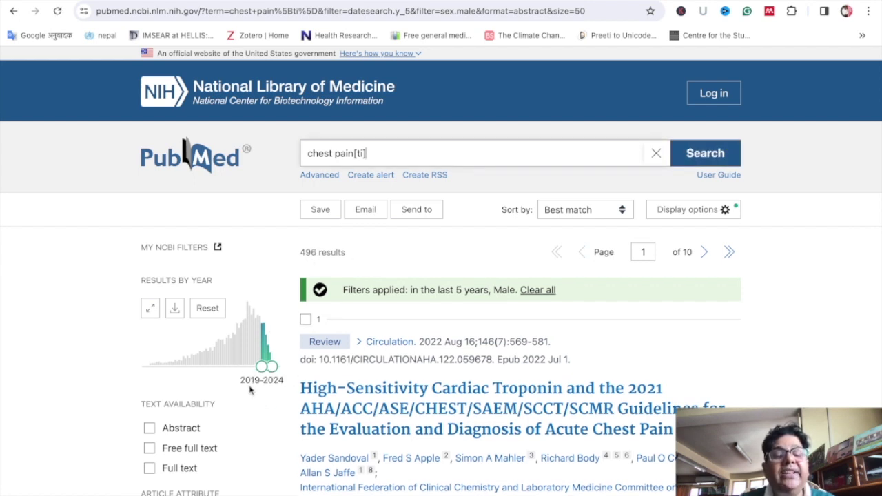
scroll(282, 395, down, 6)
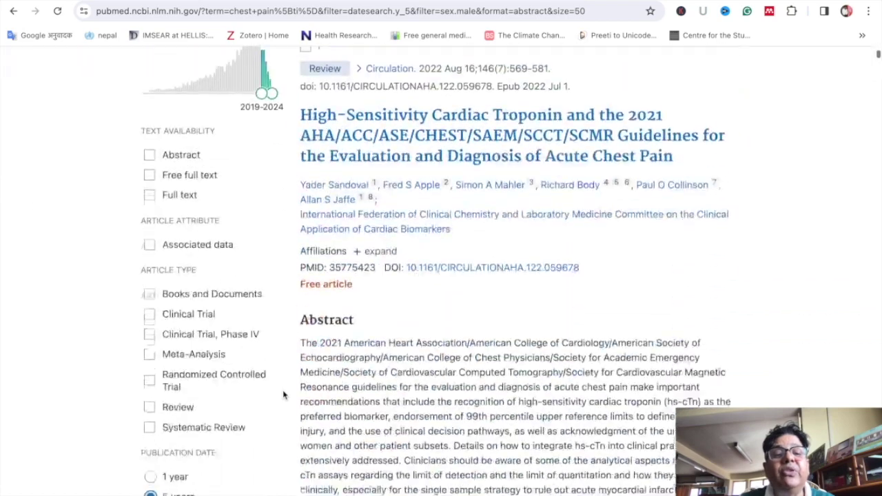
scroll(282, 394, up, 6)
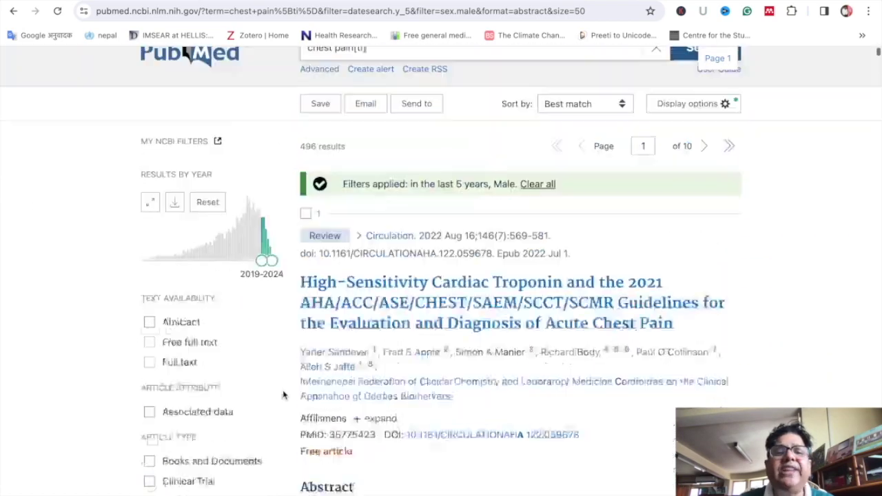
- Clear all applied filters, then search for "chest pain[ti] adolecent"
click(542, 290)
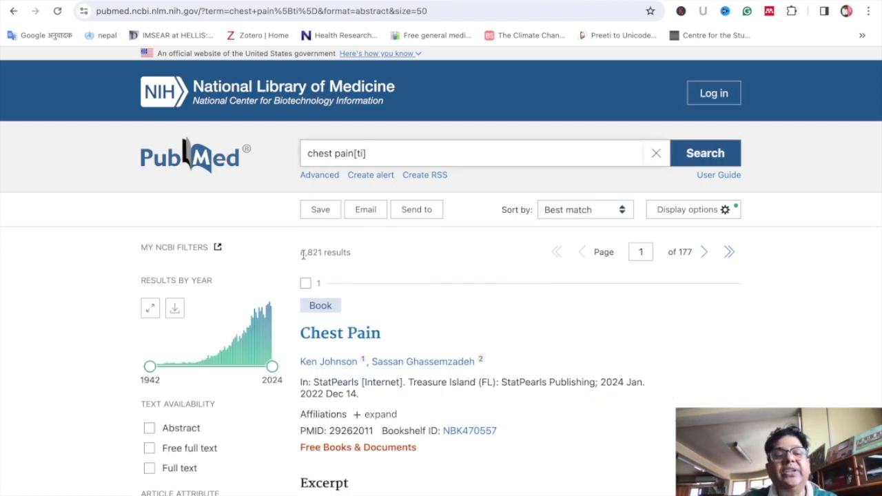
drag(302, 255, 349, 253)
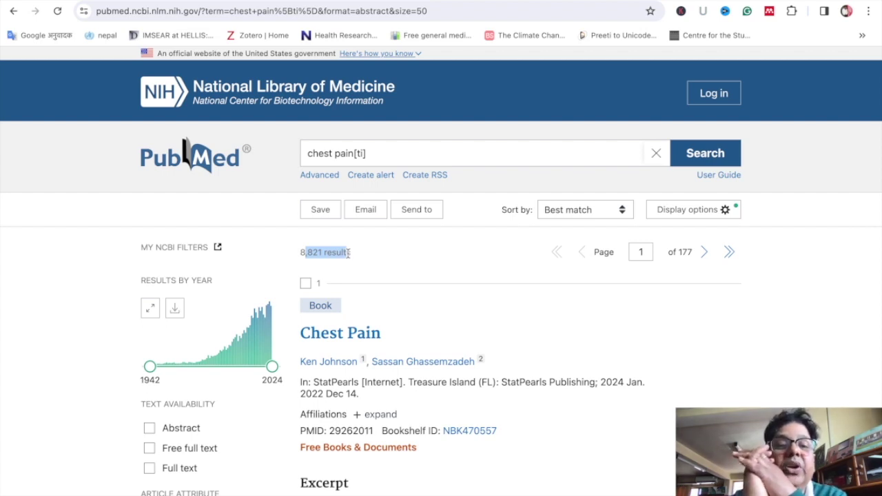
click(393, 148)
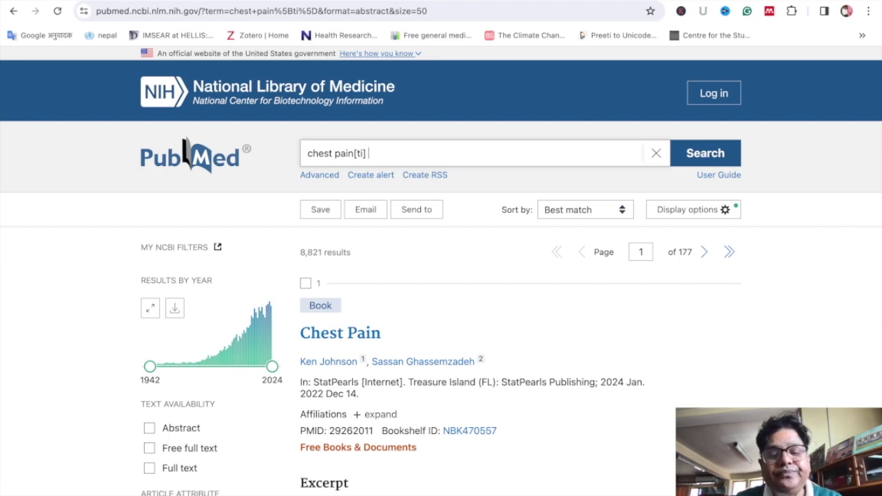
text(adolecent)
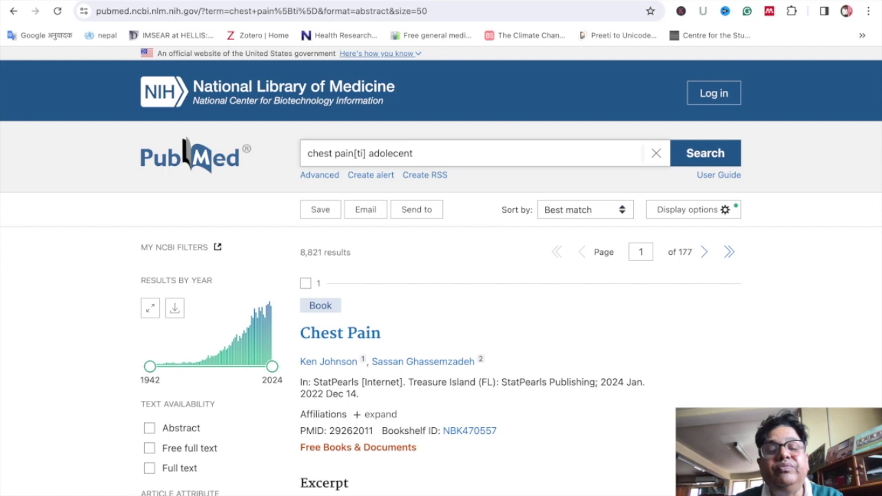
click(715, 158)
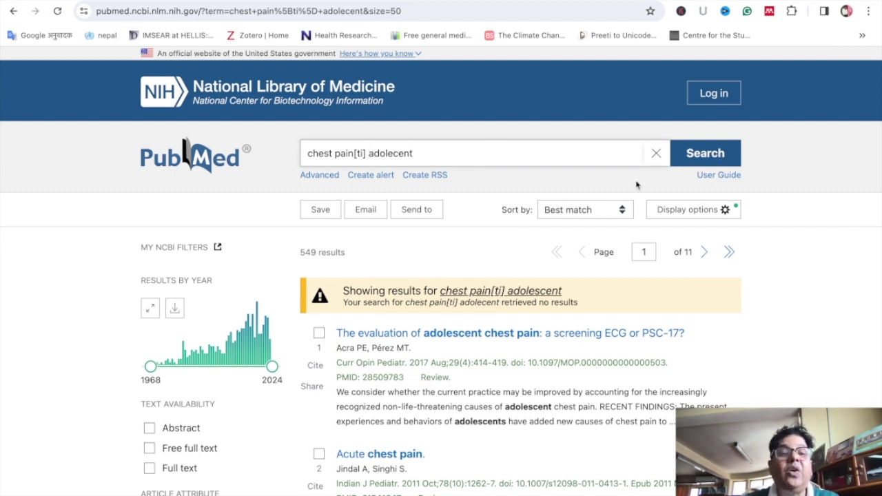
- Insert the OR operator between the two terms and search for "chest pain[ti] OR adolecent"
text(OR)
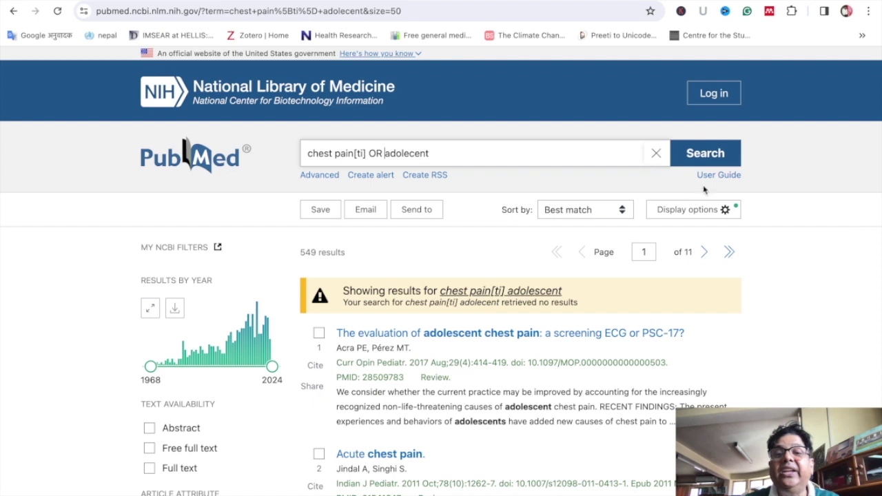
click(704, 154)
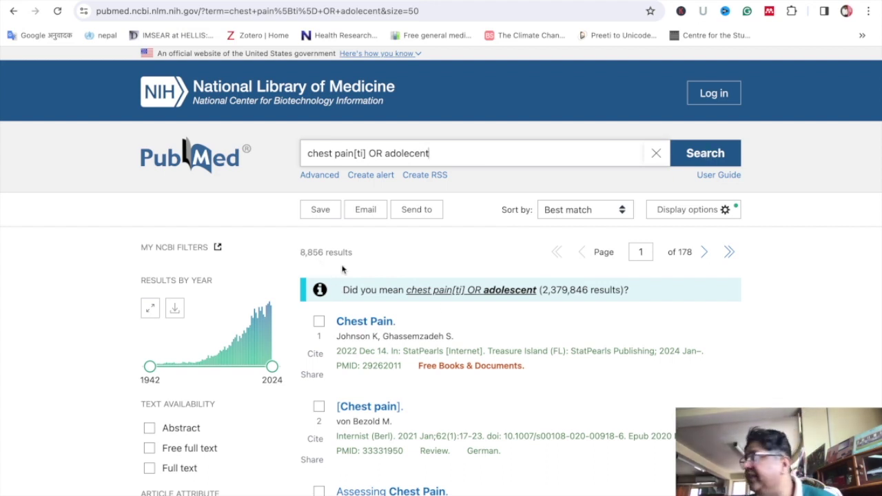
scroll(342, 270, up, 1)
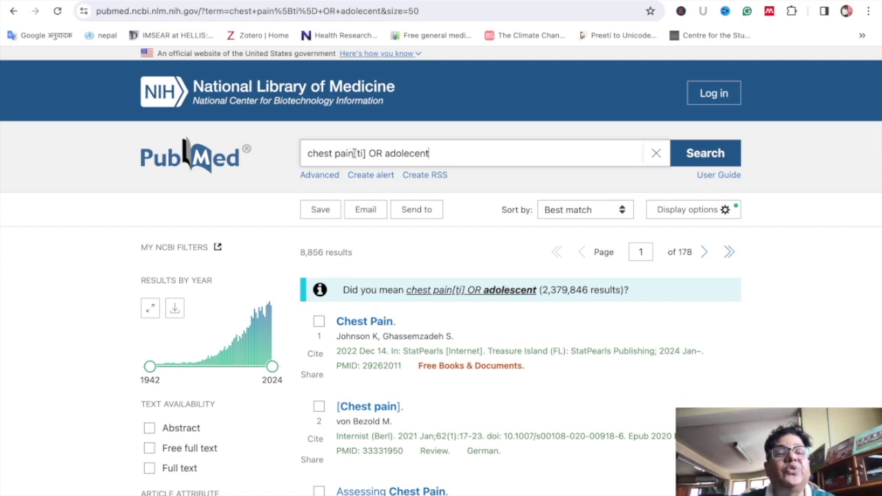
drag(354, 153, 439, 163)
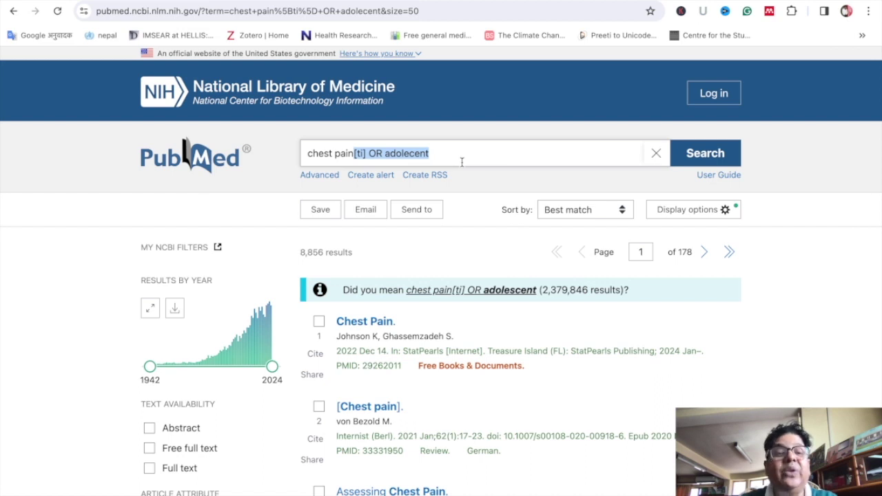
key(BackSpace)
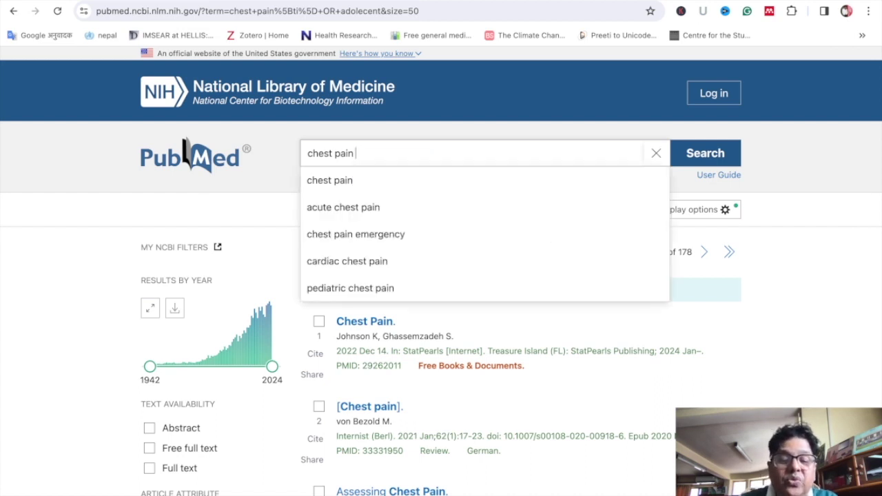
text(Or)
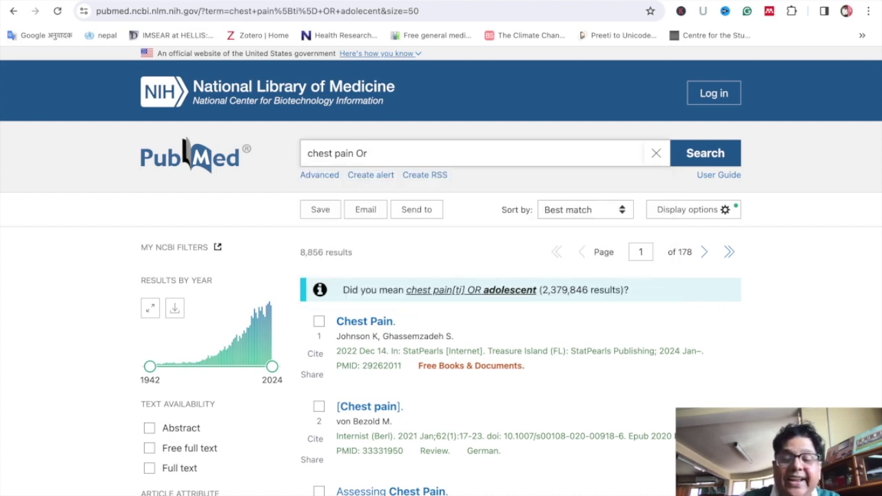
key(BackSpace)
text(R)
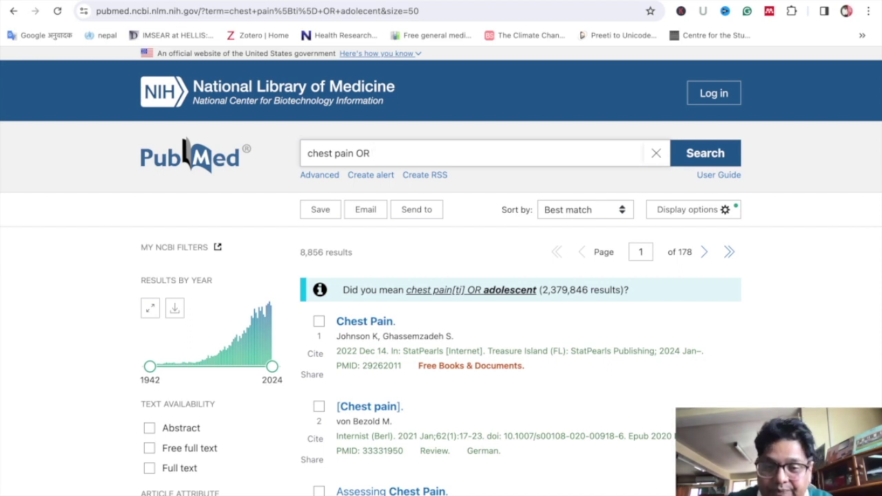
- Replace the whole query with an author's surname and run the search
key(BackSpace)
key(BackSpace)
key(BackSpace)
key(BackSpace)
key(BackSpace)
key(BackSpace)
key(BackSpace)
key(BackSpace)
key(BackSpace)
key(BackSpace)
key(BackSpace)
key(BackSpace)
key(BackSpace)
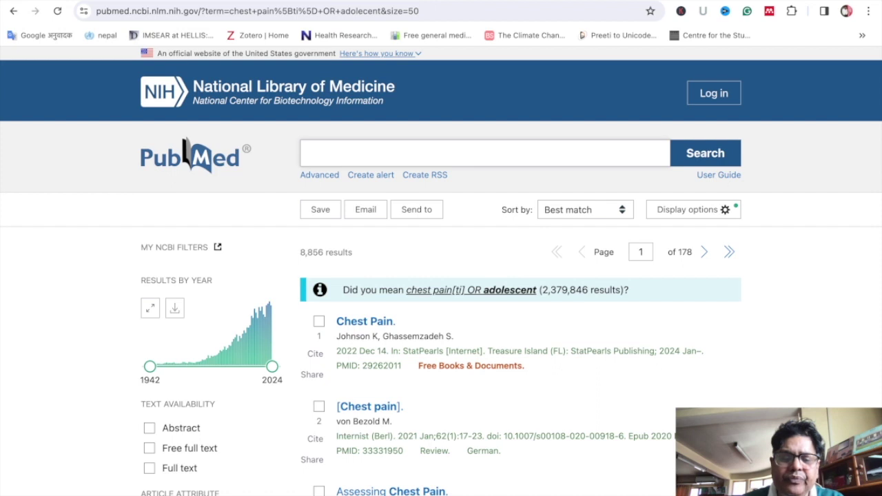
text(koirala)
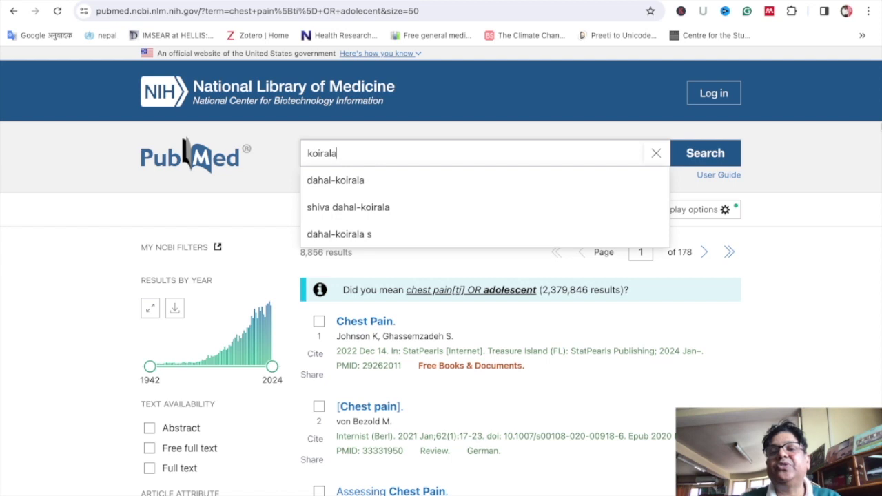
click(713, 160)
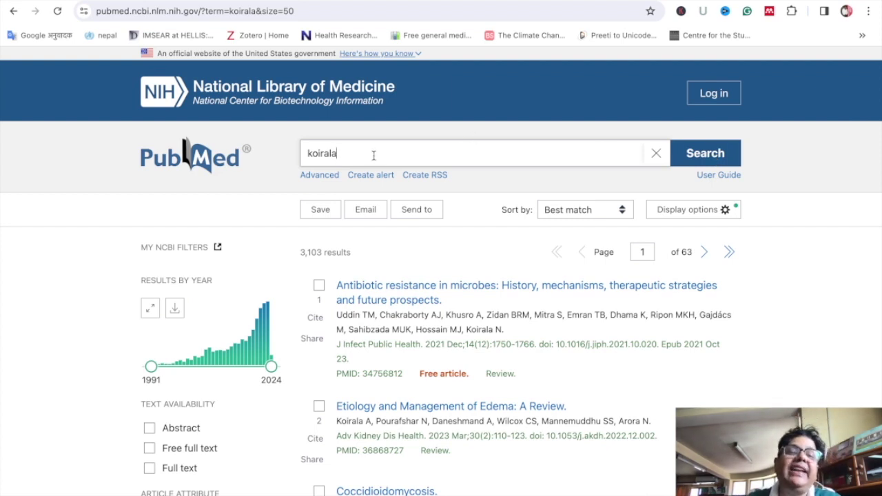
- Look through the articles found for the surname and empty the search box
drag(373, 156, 295, 156)
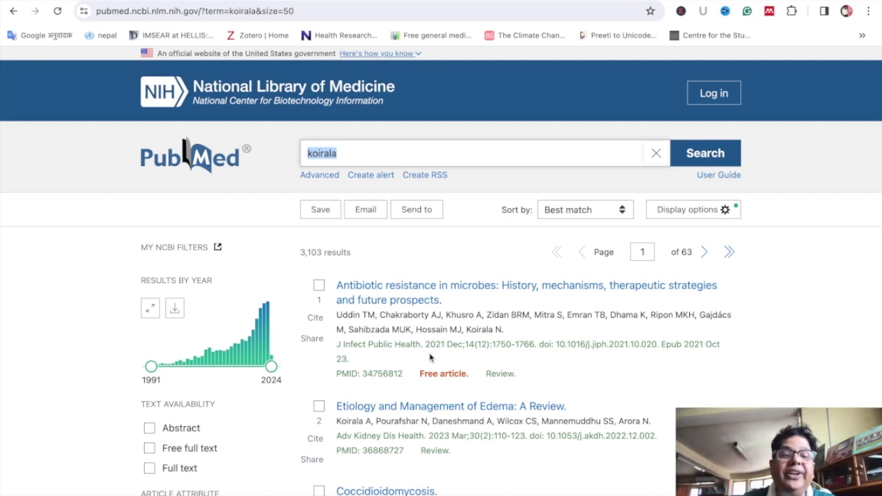
scroll(430, 356, down, 15)
scroll(430, 357, up, 12)
scroll(430, 356, up, 2)
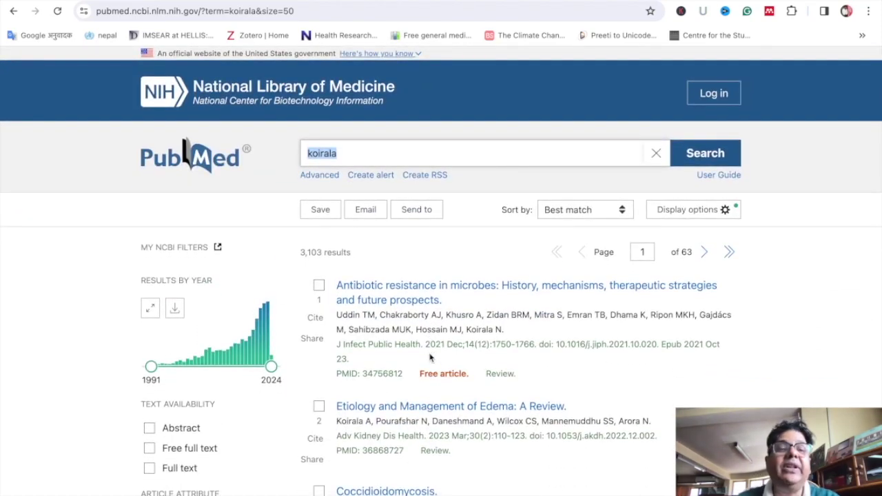
key(BackSpace)
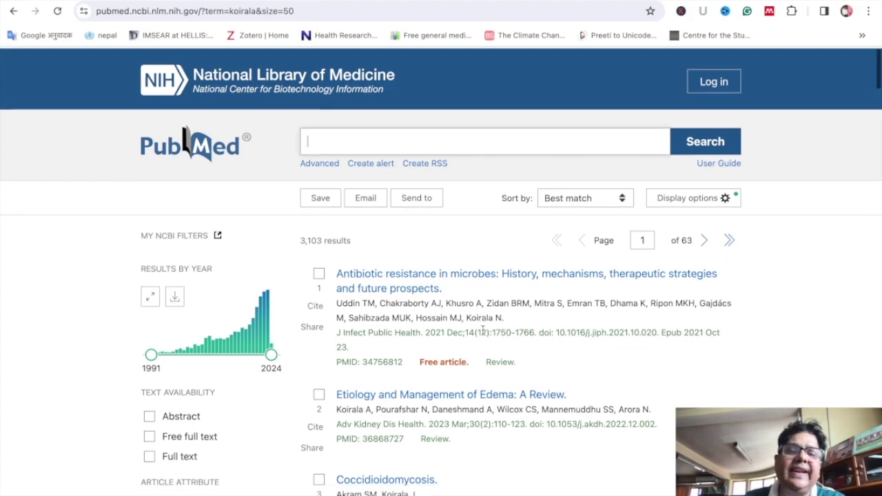
scroll(482, 329, down, 15)
scroll(482, 329, up, 15)
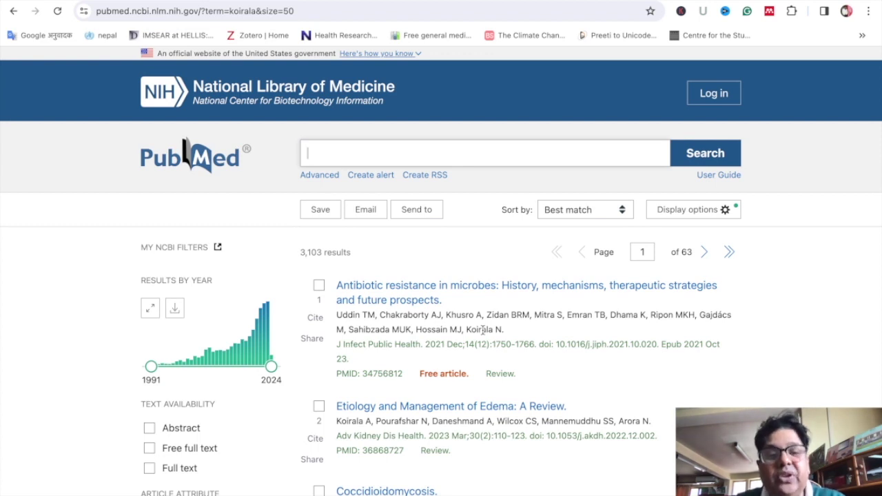
- Try to switch the display format of the surname search results to Abstract and check the article list
scroll(482, 329, down, 2)
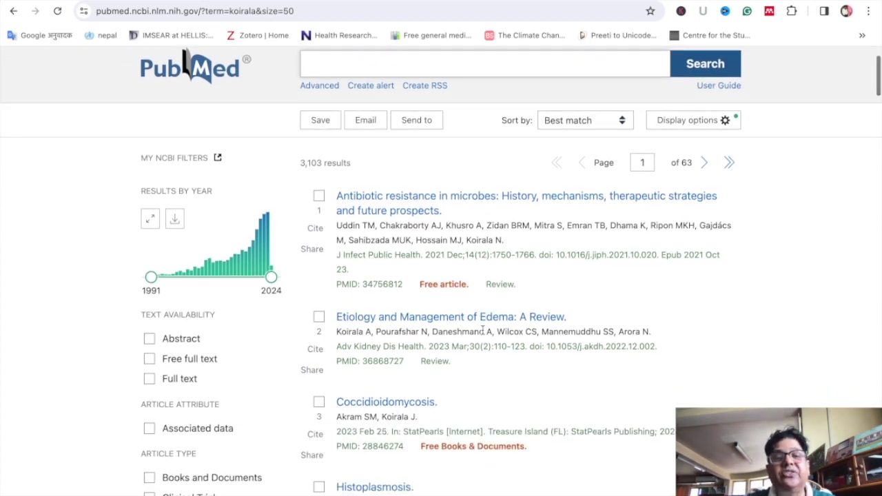
click(692, 120)
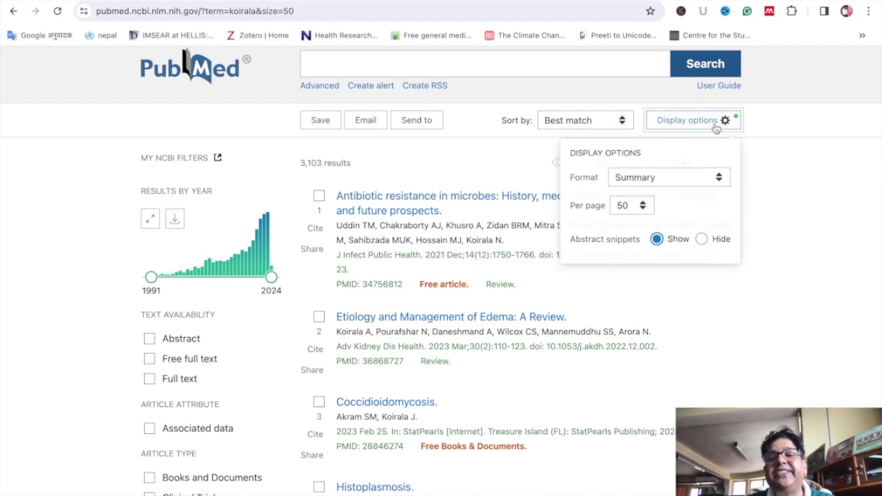
click(675, 177)
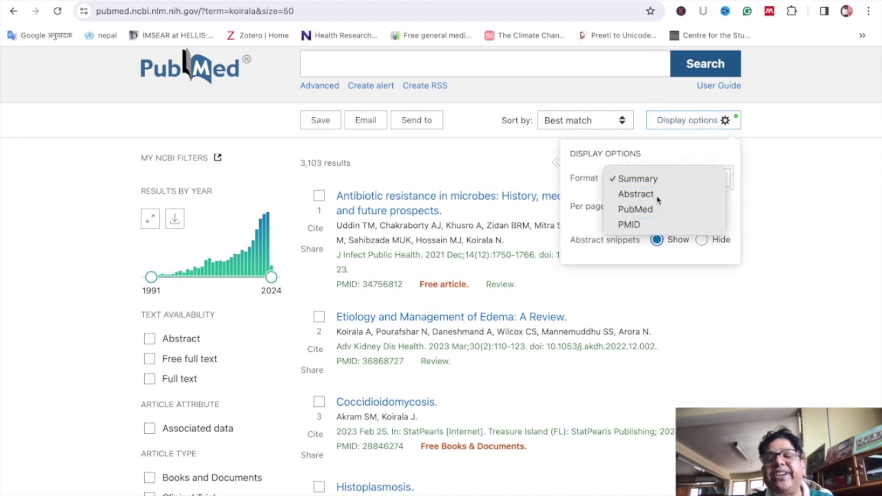
click(656, 196)
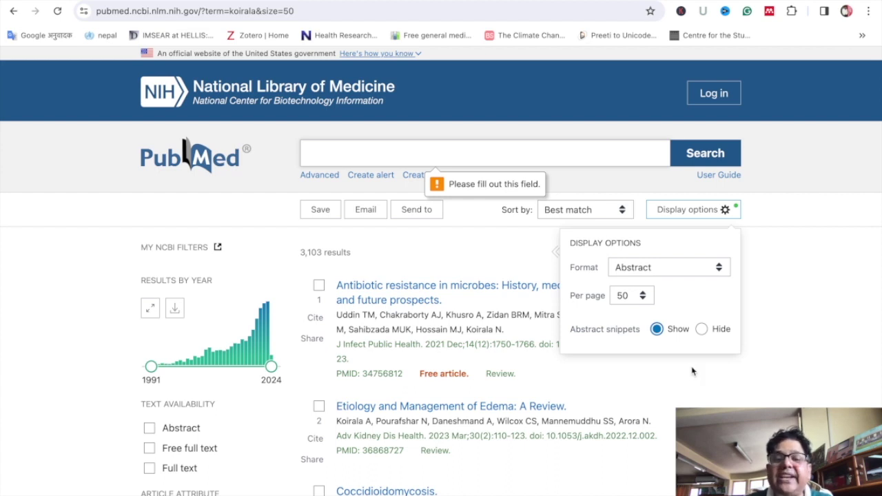
click(736, 379)
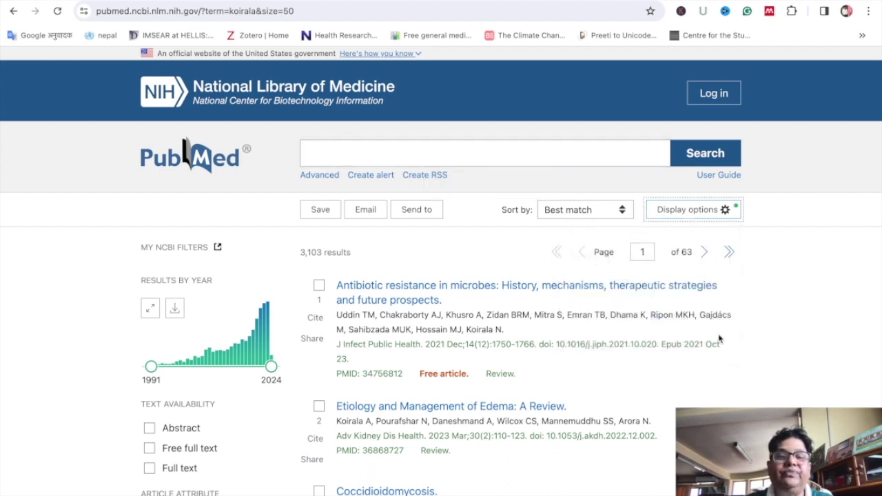
click(691, 214)
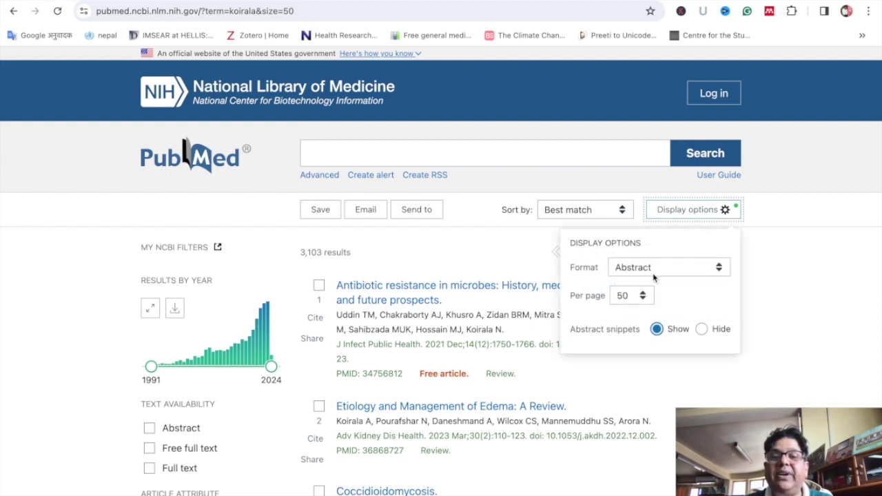
click(653, 274)
click(651, 268)
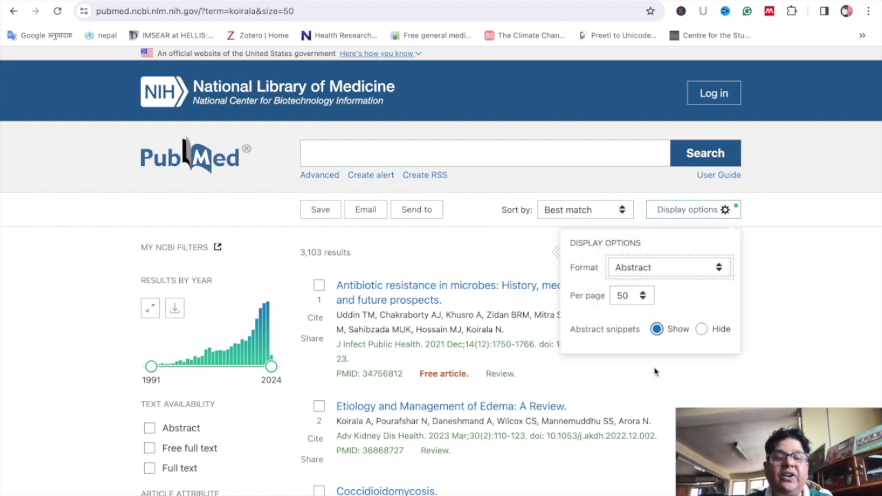
scroll(661, 415, down, 20)
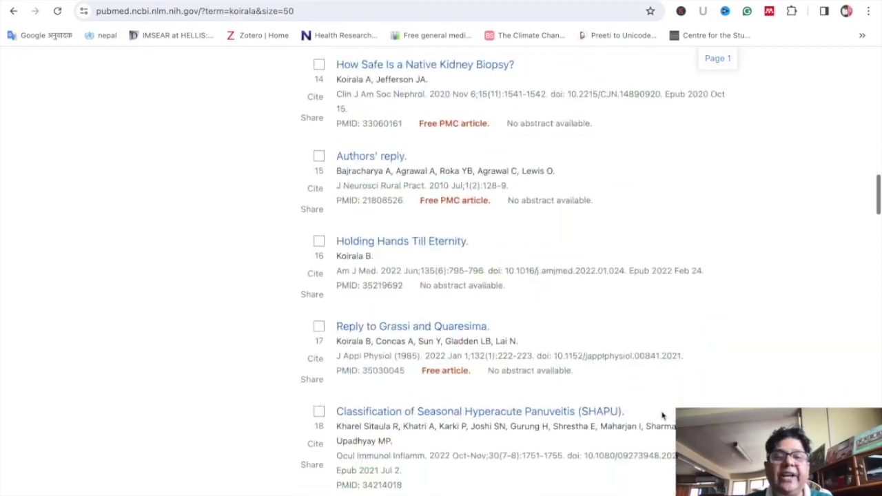
scroll(661, 416, up, 20)
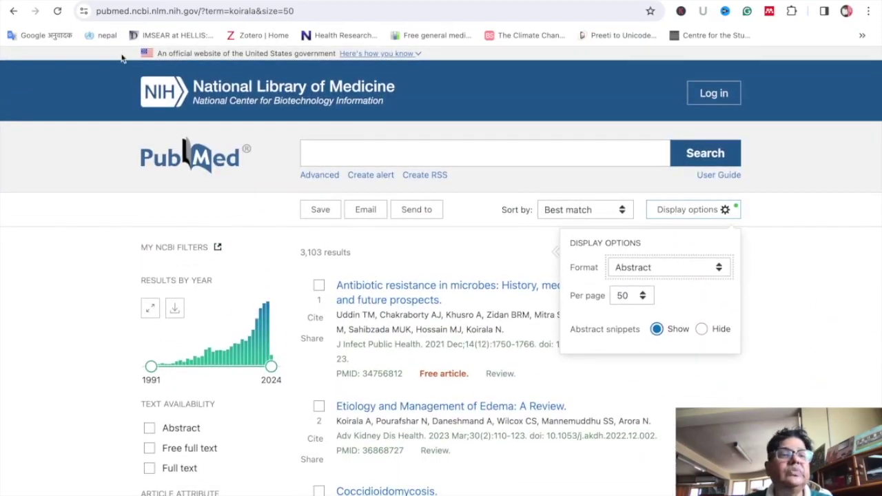
- Reload the surname search results and set their display format to Abstract
click(59, 12)
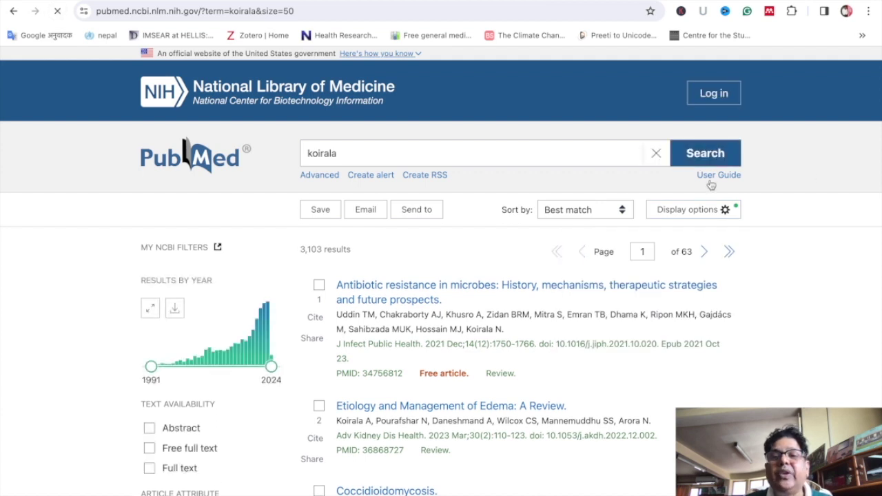
click(689, 210)
click(667, 268)
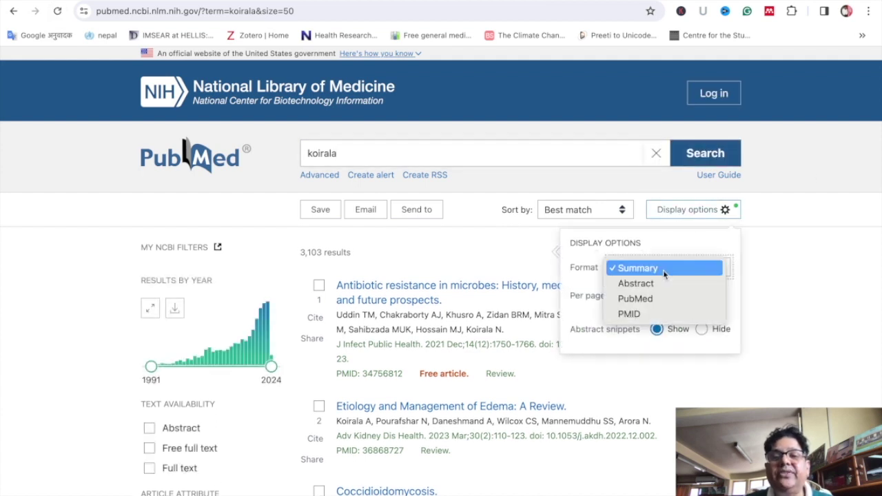
click(641, 284)
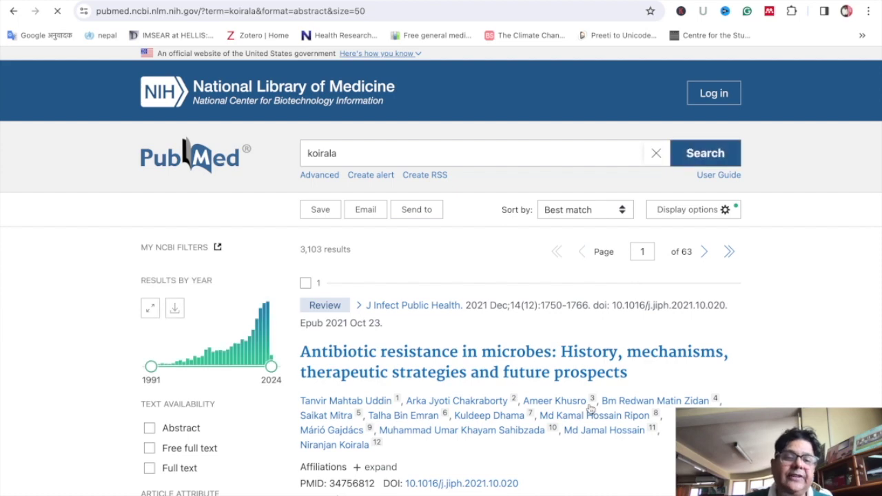
- Open the record of the first result, "Antibiotic resistance in microbes: History, mechanisms, therapeutic strategies and future prospects"
scroll(589, 408, down, 1)
scroll(589, 409, down, 1)
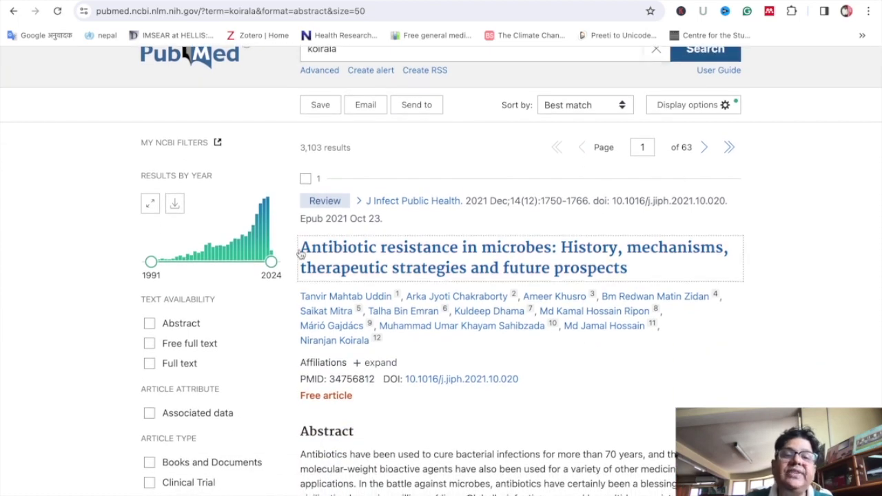
click(520, 261)
scroll(531, 214, down, 2)
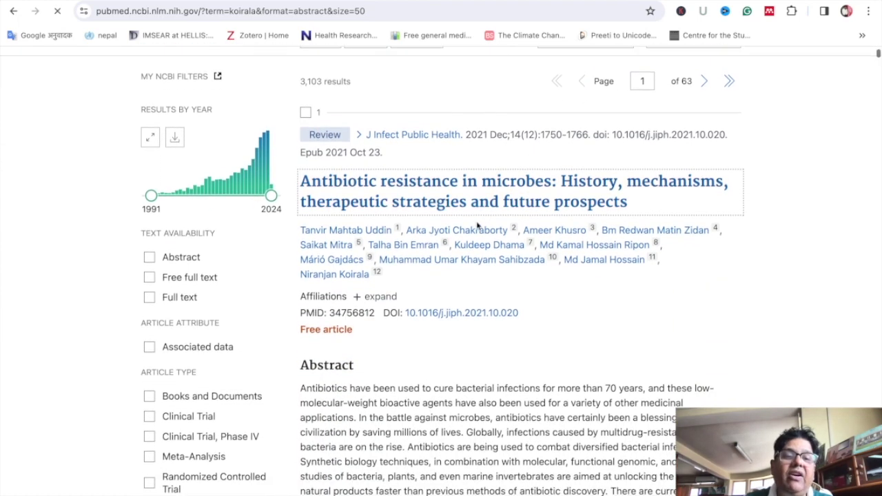
key(ctrl+super+f)
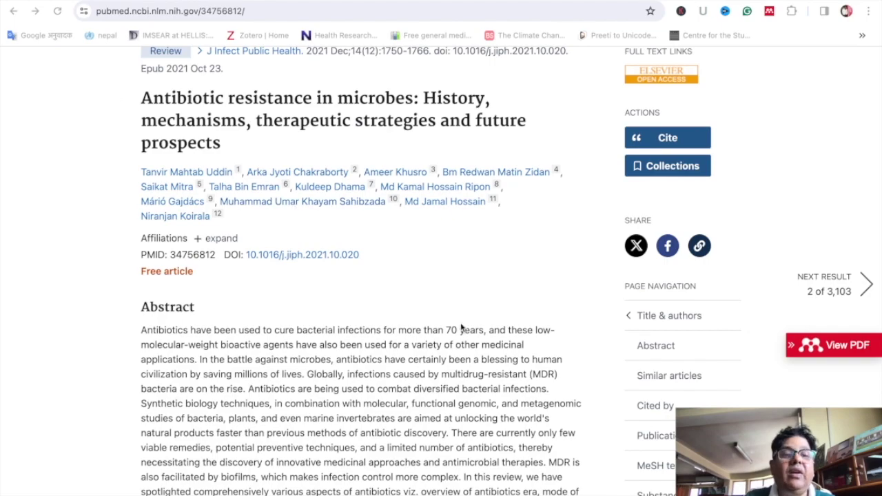
- Examine the article record's abstract, keywords, similar articles and cited-by list, and return to its heading
scroll(461, 324, down, 1)
scroll(460, 327, down, 12)
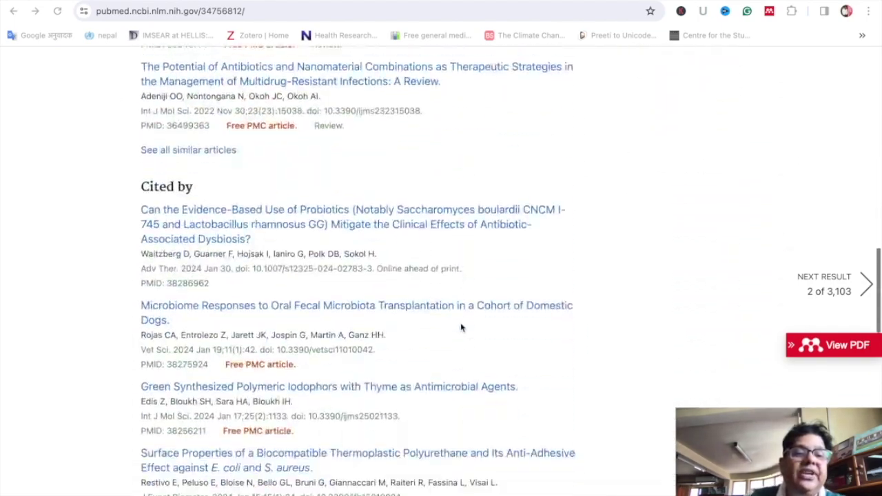
scroll(462, 327, up, 10)
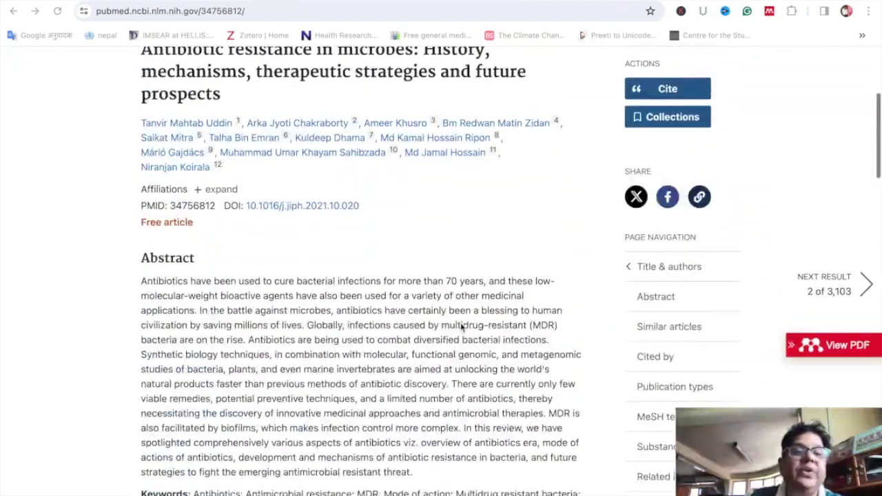
scroll(462, 328, down, 1)
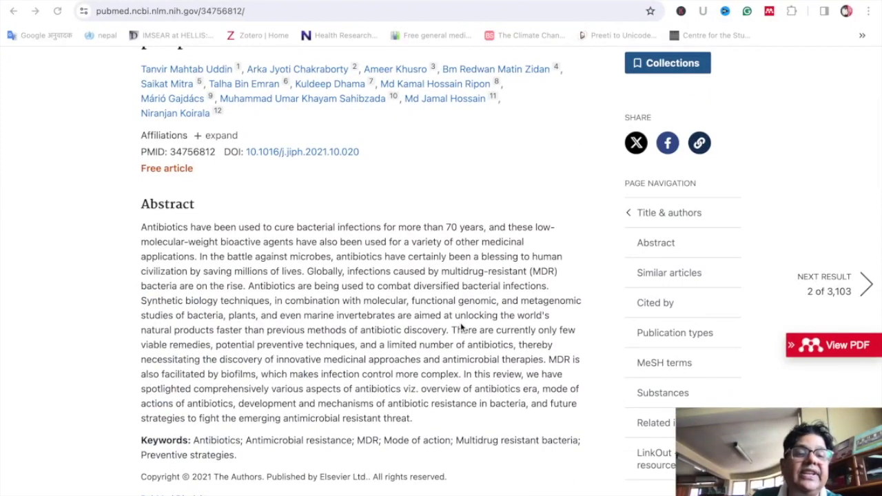
scroll(461, 329, down, 1)
scroll(462, 328, down, 2)
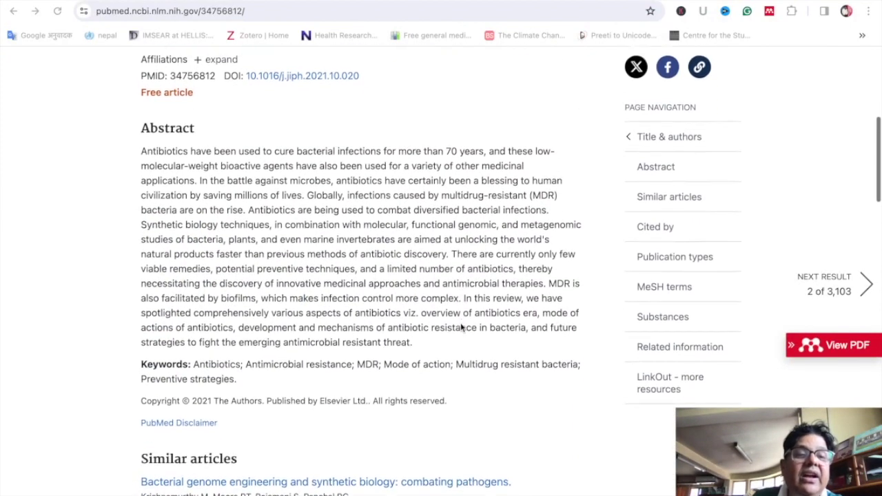
scroll(462, 328, down, 2)
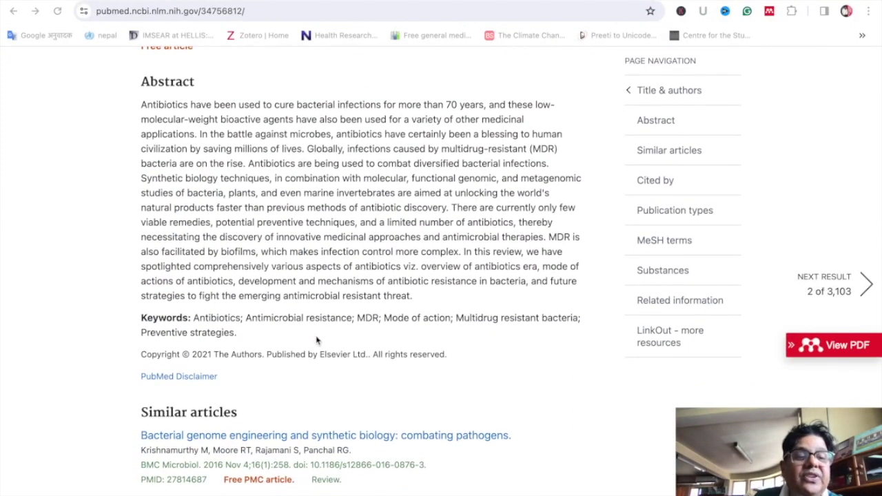
scroll(317, 339, down, 4)
scroll(316, 339, up, 9)
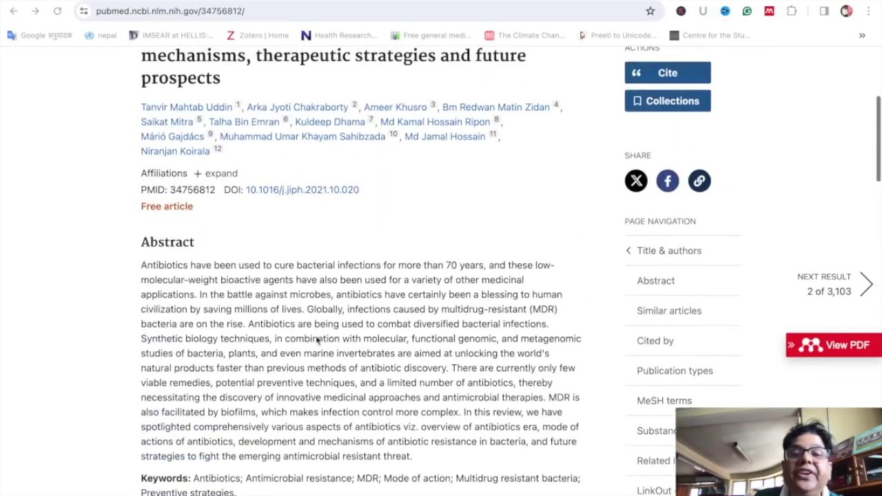
scroll(316, 339, up, 7)
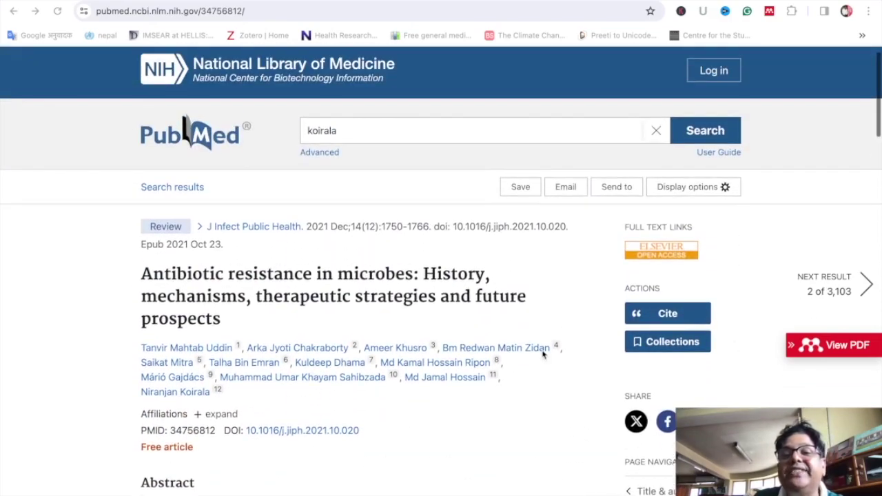
- View the full-text PDF of the antibiotic resistance article and look over its first page
click(850, 356)
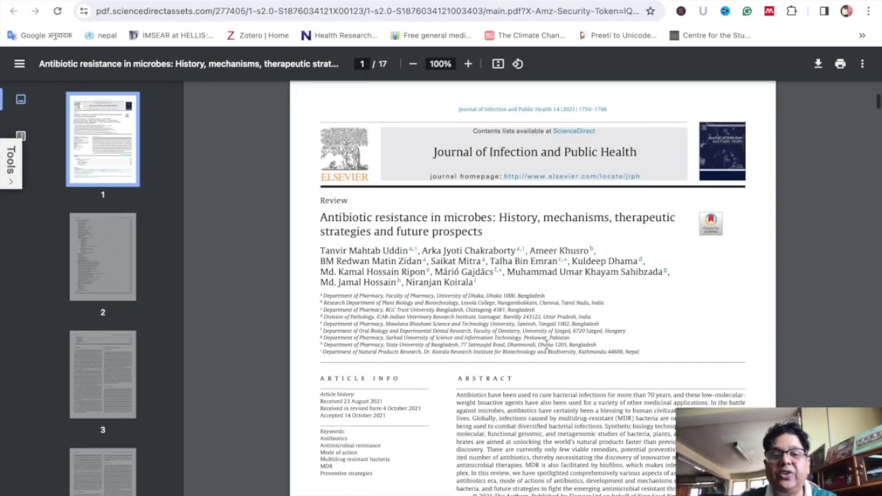
scroll(547, 346, down, 10)
click(102, 138)
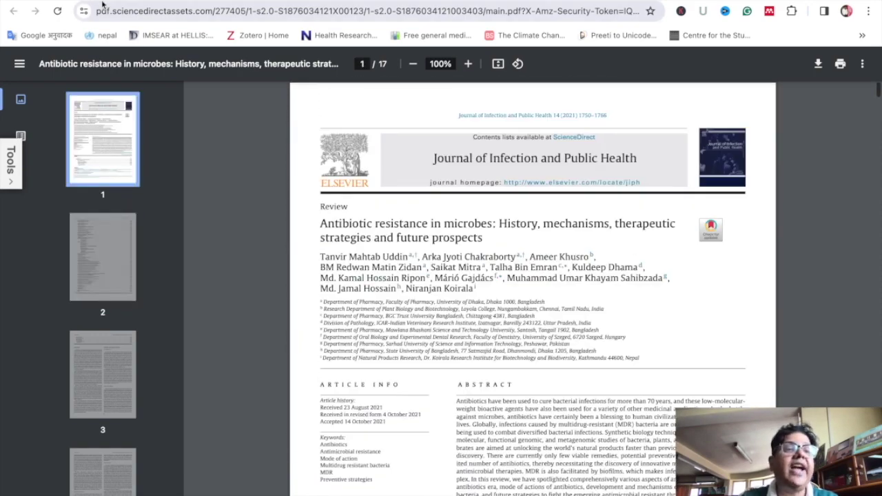
- Leave the PDF and go back through the article record to the surname search results in summary format
key(alt+Left)
click(196, 67)
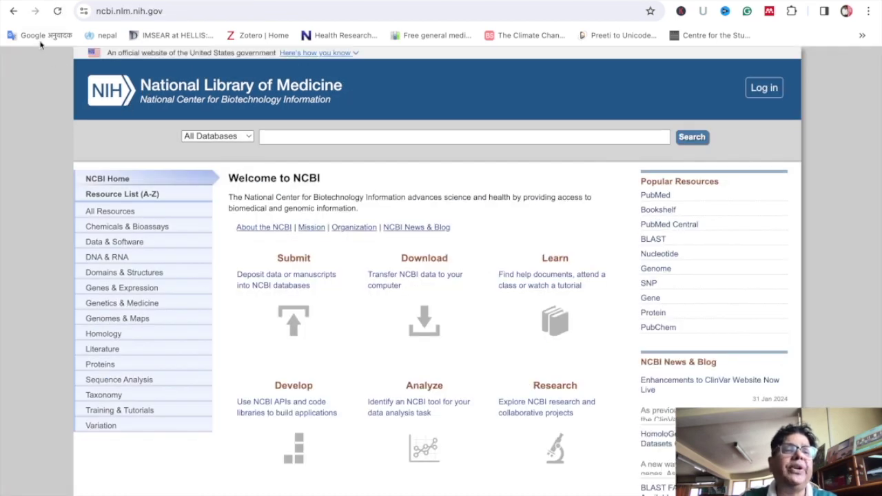
click(15, 12)
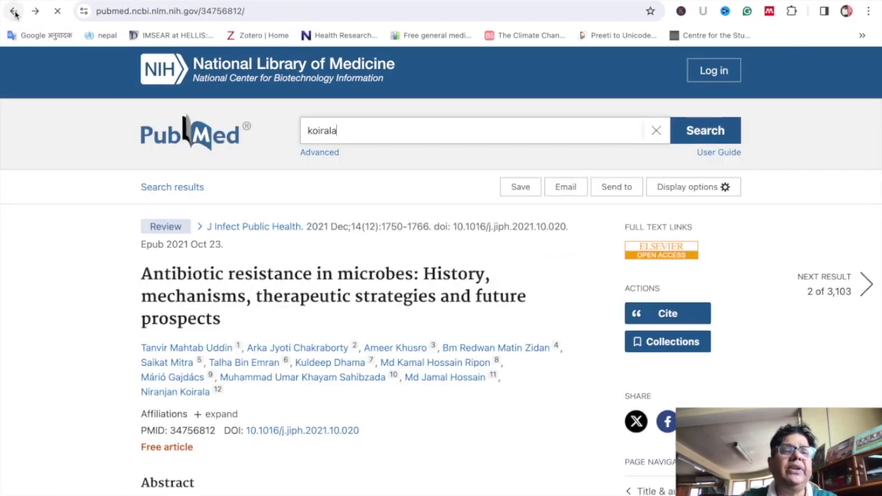
click(15, 12)
click(15, 12)
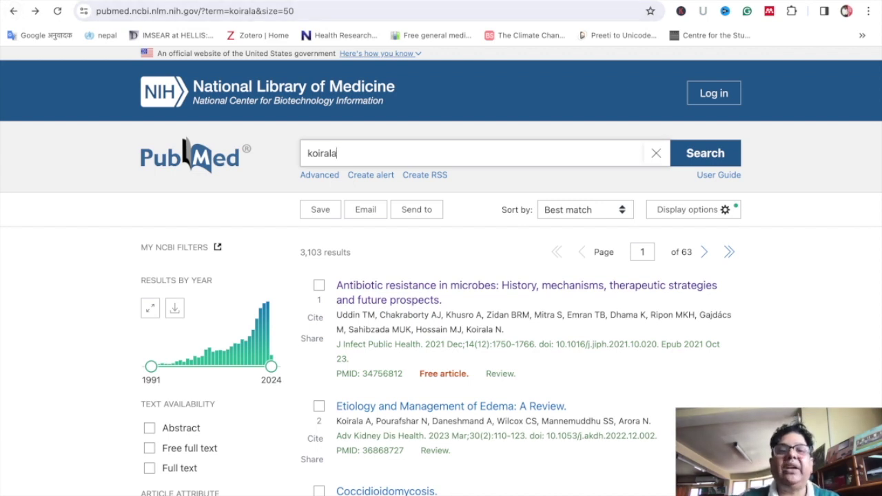
key(ctrl+w)
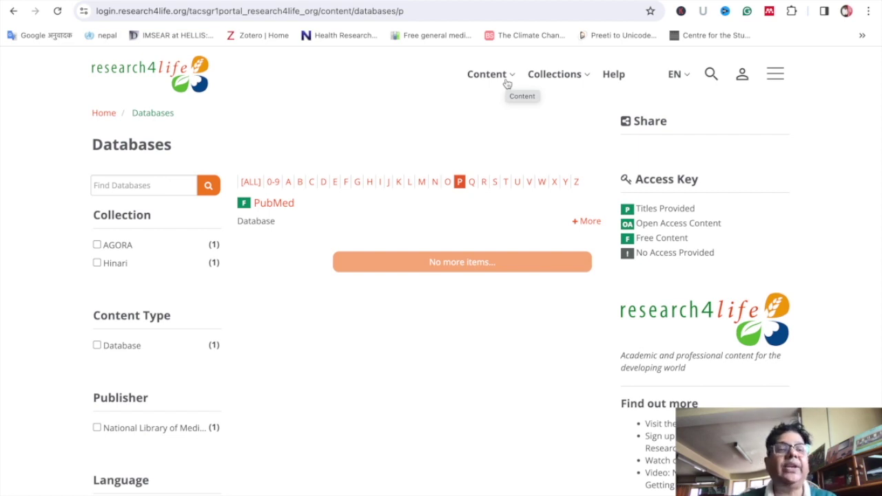
click(168, 67)
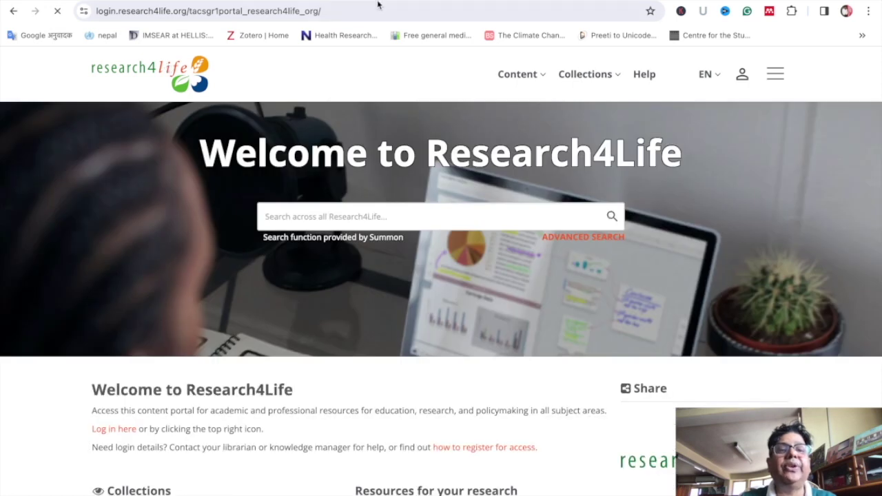
click(357, 10)
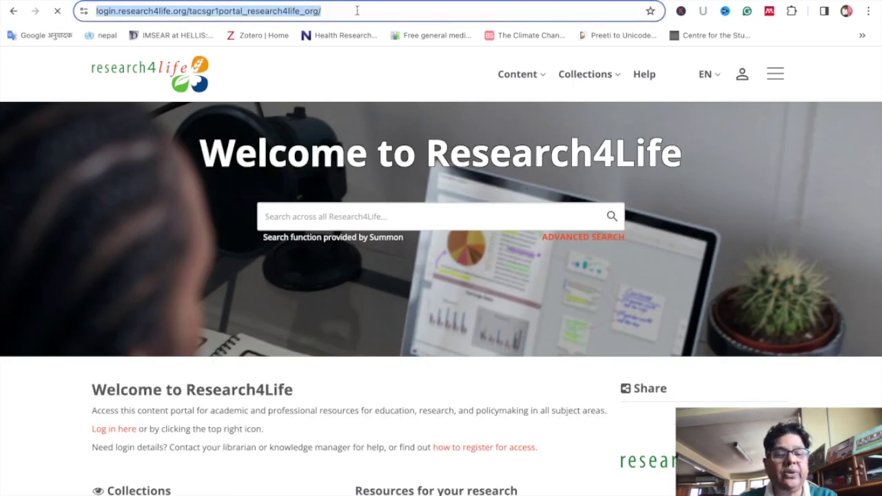
text(www.)
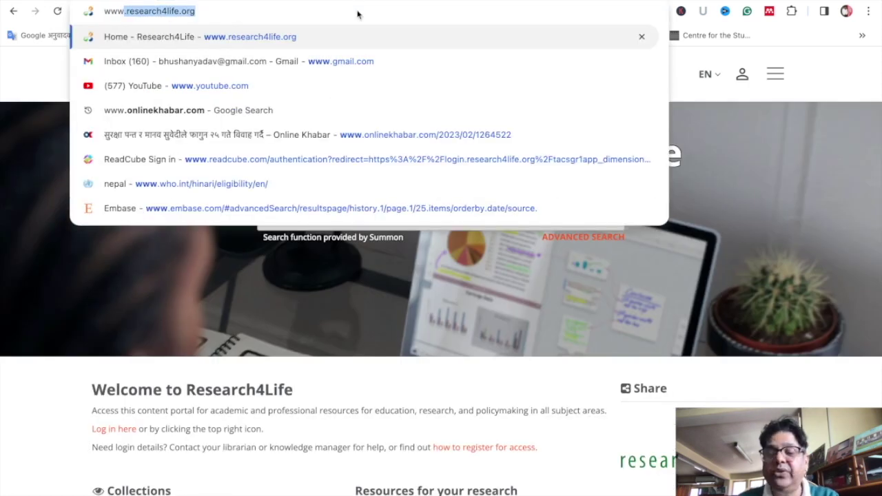
key(Return)
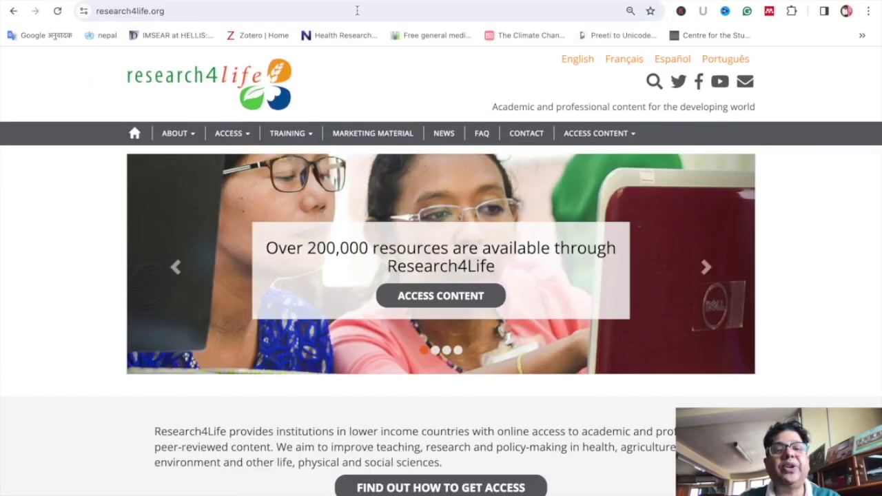
- Go to the Research4Life content portal through Access Content and enter its logged-in version
mouse_move(589, 137)
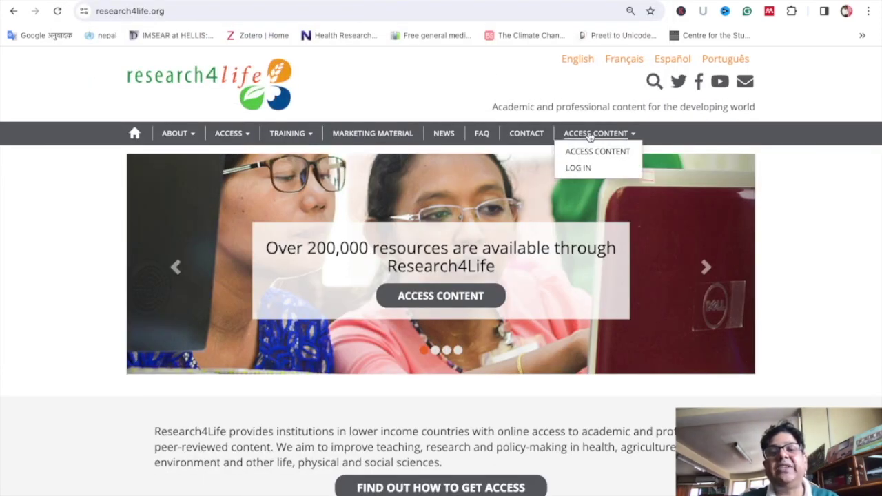
click(588, 154)
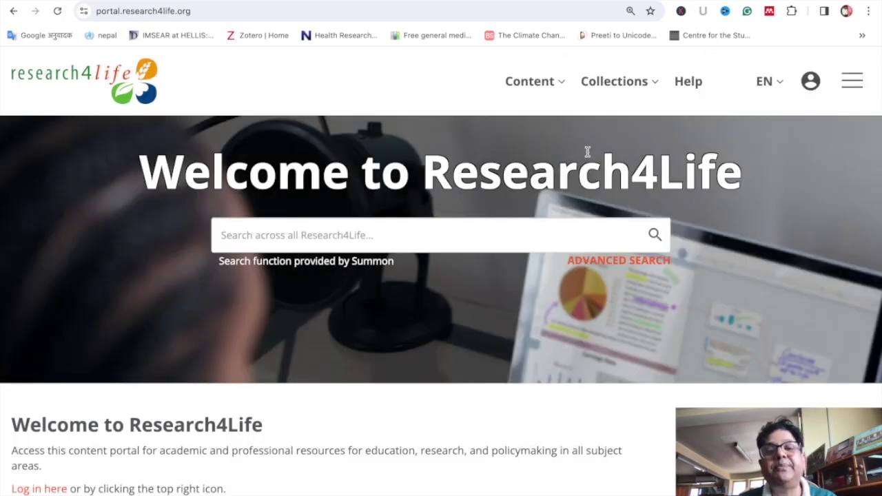
click(811, 82)
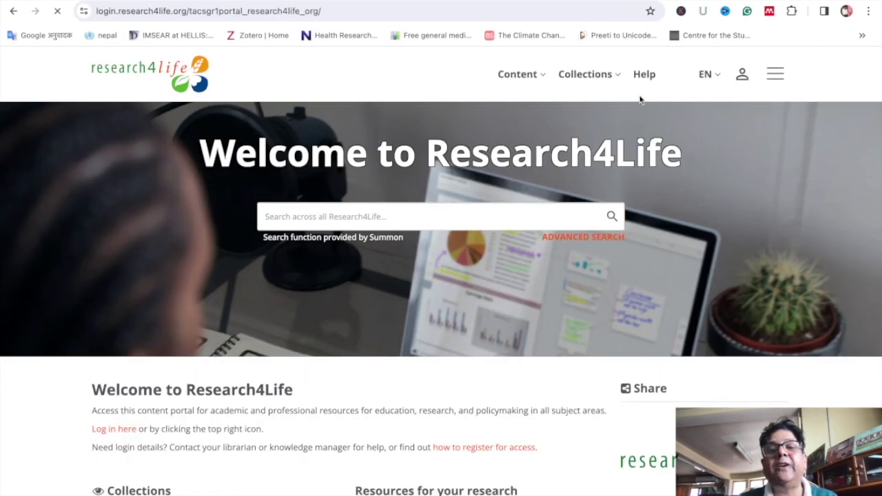
- Open the portal's Databases listing and restrict it to databases beginning with P
click(541, 77)
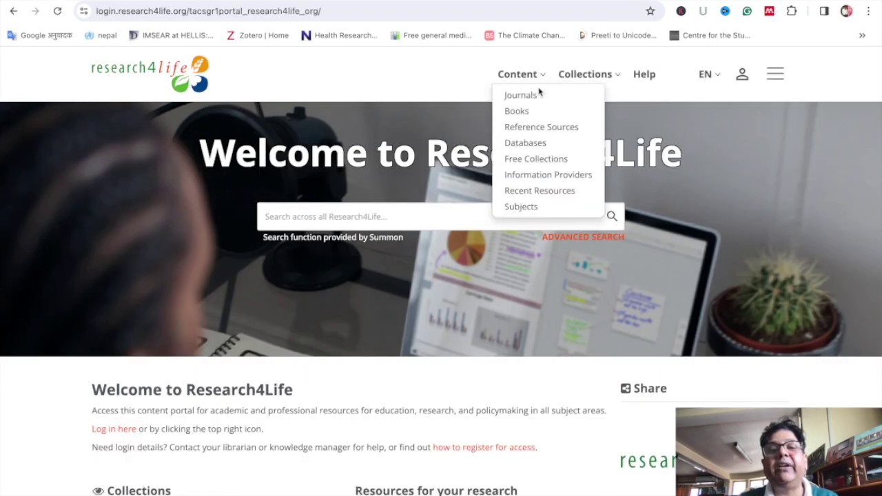
click(530, 142)
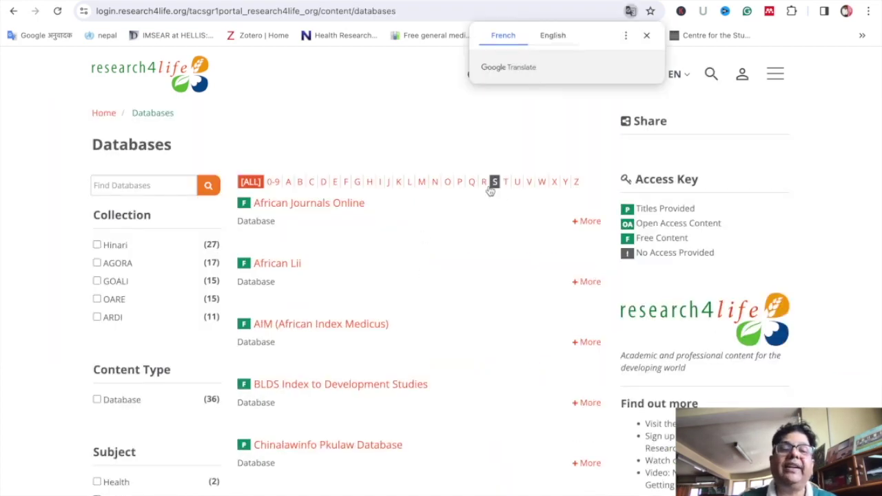
click(460, 182)
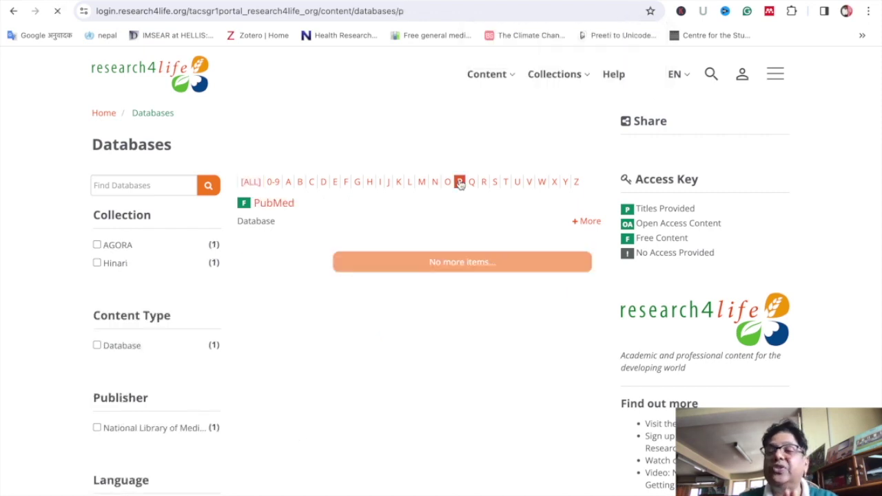